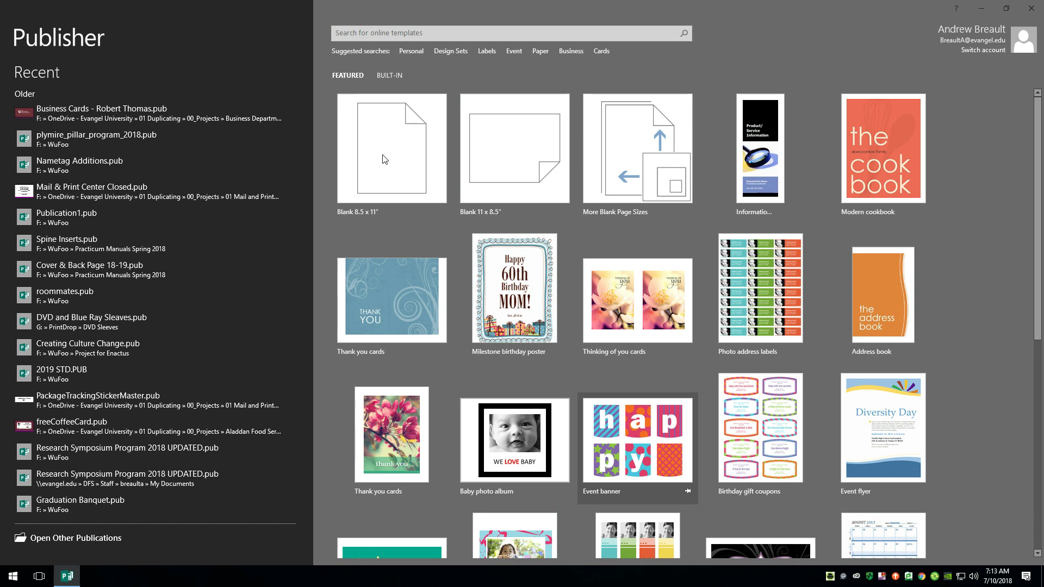
Step: Create a new blank 8.5 x 11" publication from the start screen
{"action": "left_click", "coordinate": [395, 164]}
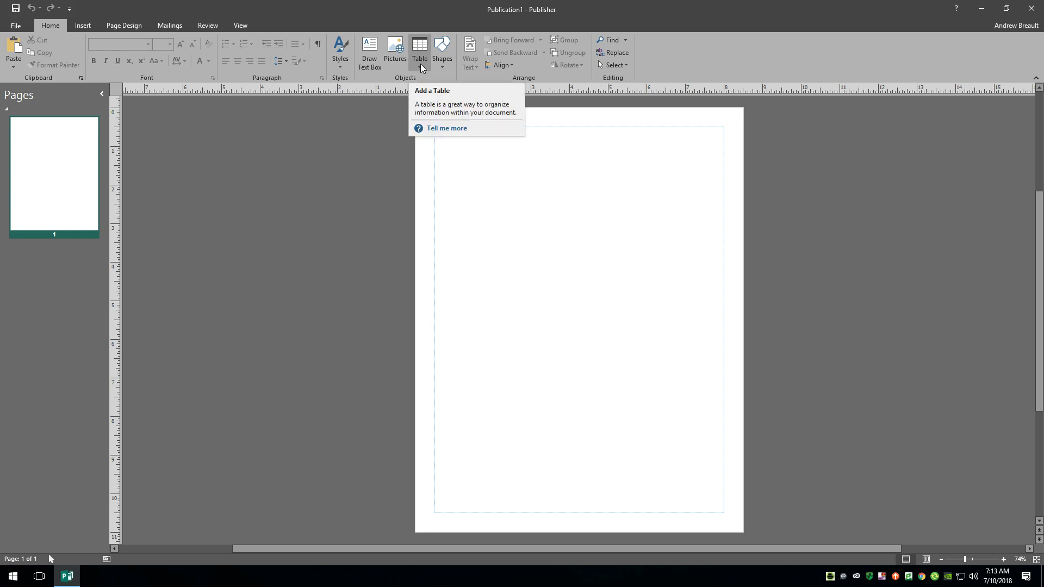
Step: Insert a 4x4 table and stretch it from the top to 4.00 x 3.25 in
{"action": "left_click", "coordinate": [421, 68]}
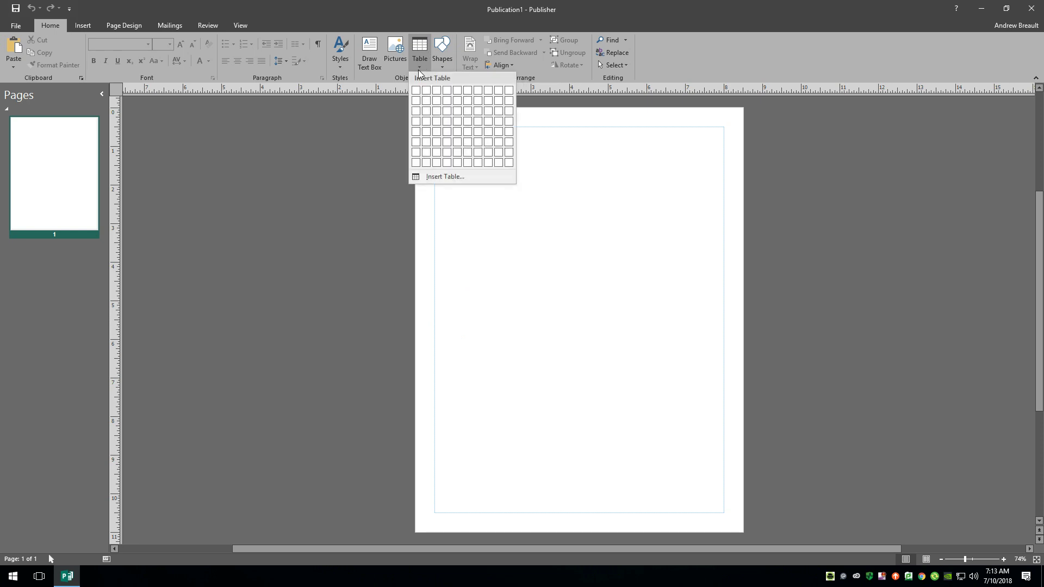
{"action": "left_click", "coordinate": [449, 124]}
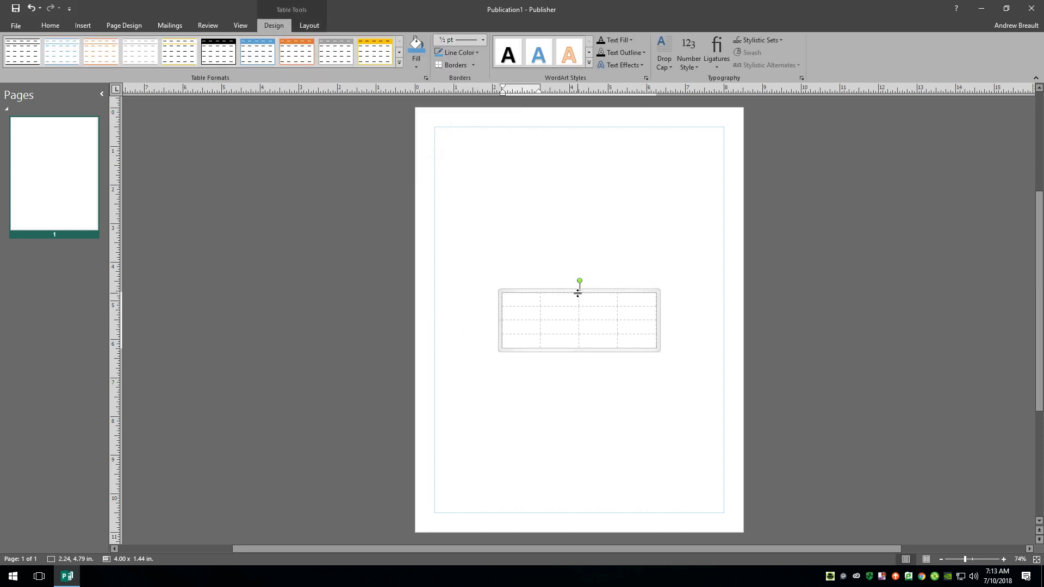
{"action": "left_click_drag", "start_coordinate": [579, 288], "coordinate": [579, 225]}
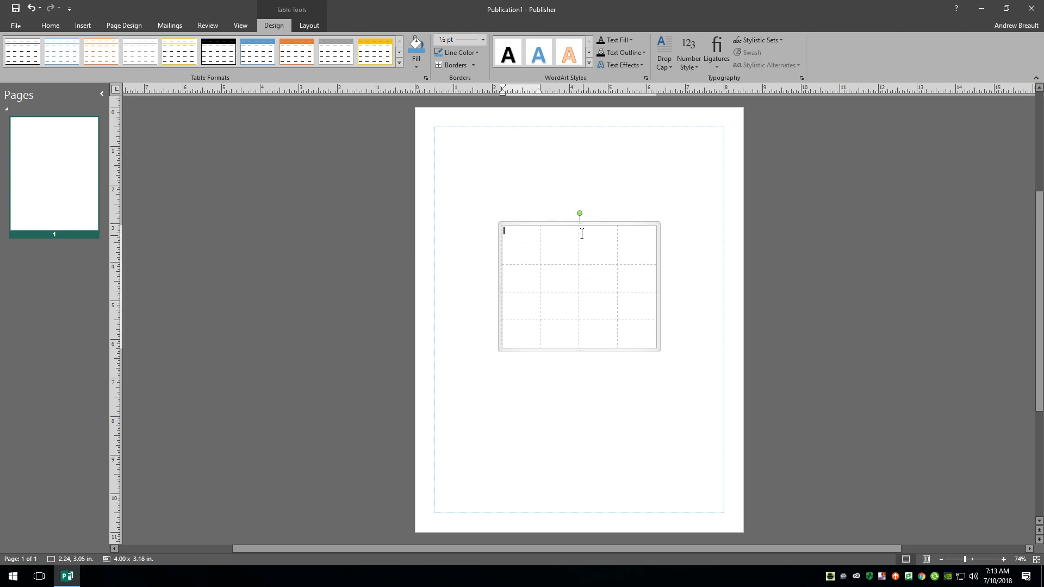
{"action": "key", "text": "ctrl+z"}
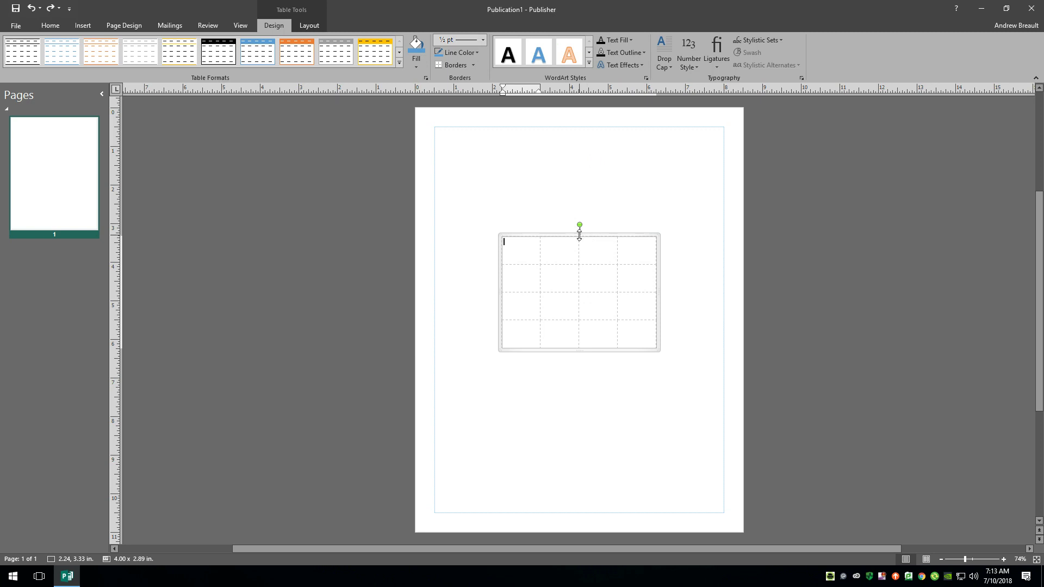
{"action": "left_click_drag", "start_coordinate": [579, 234], "coordinate": [578, 220]}
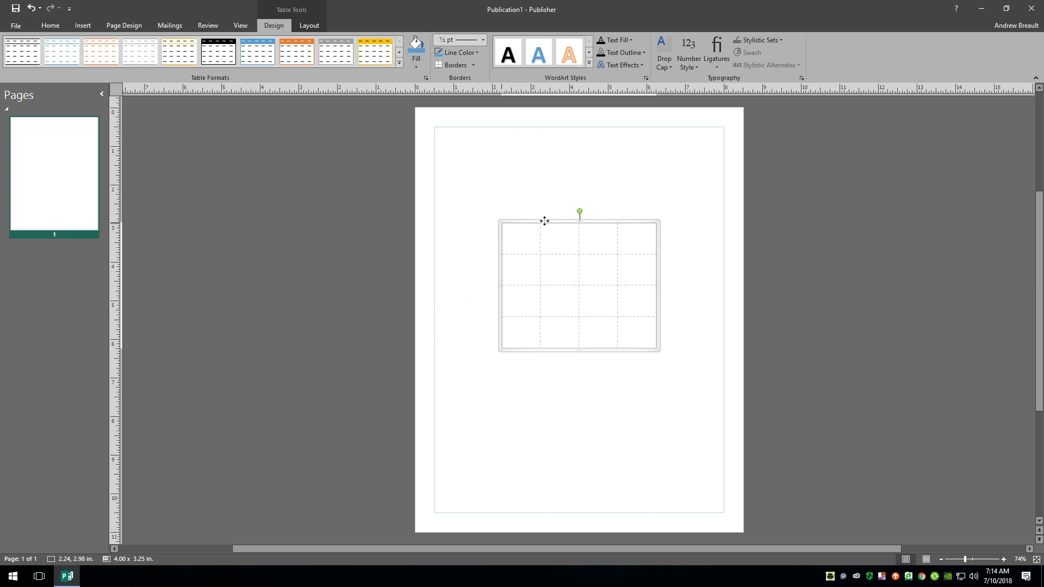
Step: In Format Table, clear the top, bottom, left and right borders and select the inside borders
{"action": "right_click", "coordinate": [545, 222]}
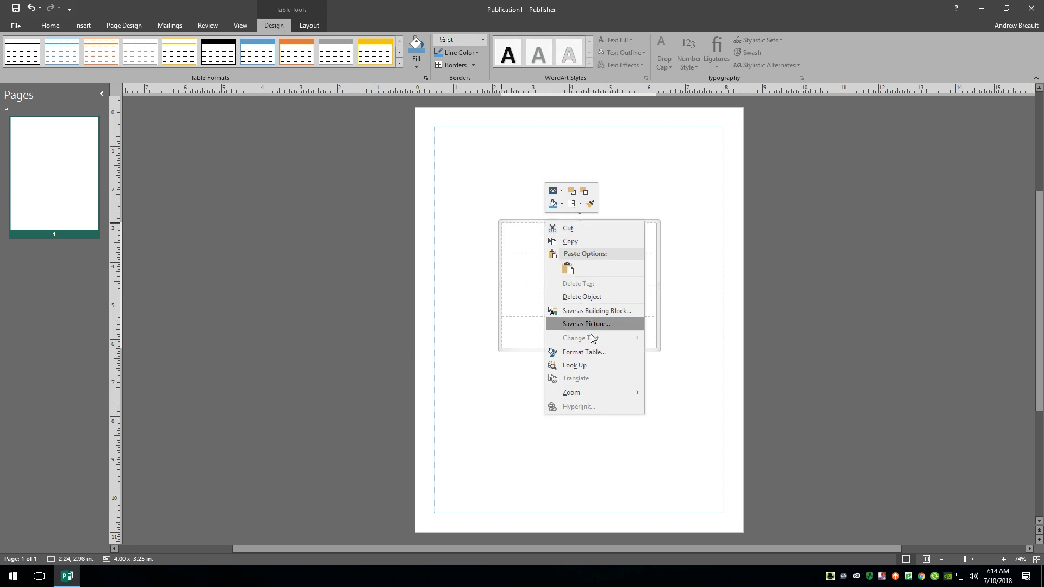
{"action": "left_click", "coordinate": [584, 353]}
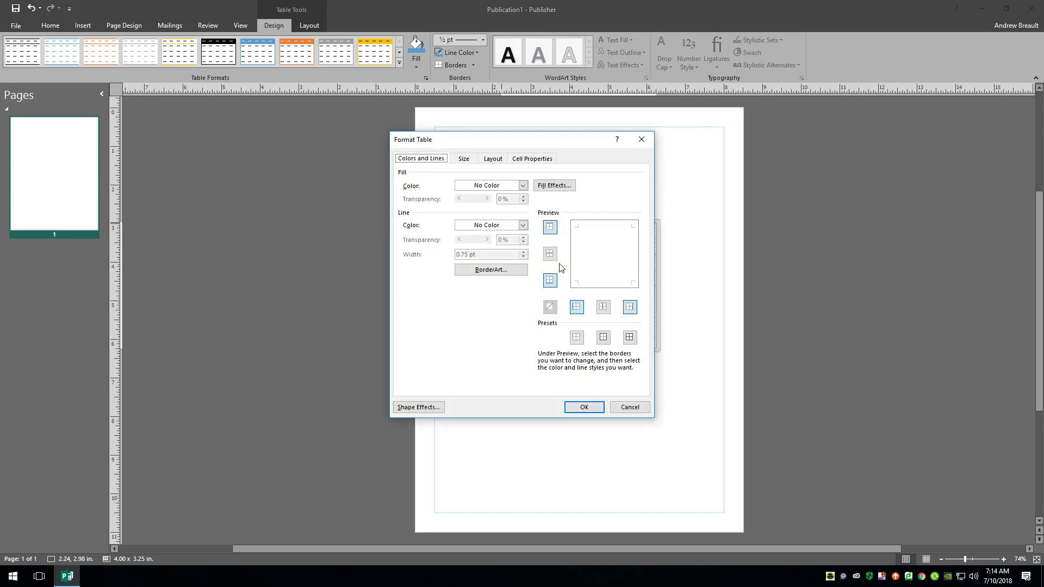
{"action": "left_click", "coordinate": [551, 228]}
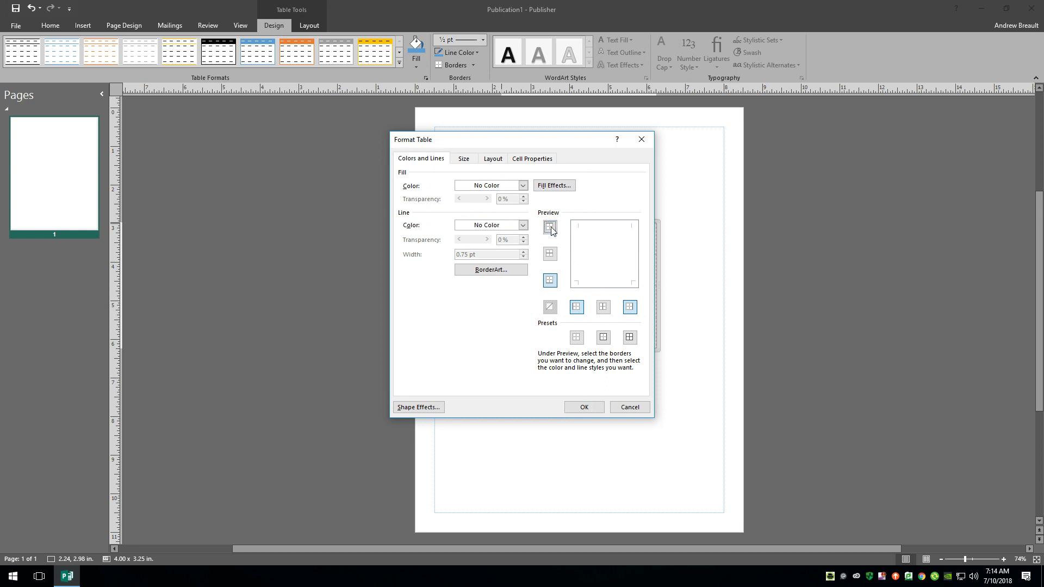
{"action": "left_click", "coordinate": [550, 282]}
{"action": "left_click", "coordinate": [577, 307]}
{"action": "left_click", "coordinate": [629, 307]}
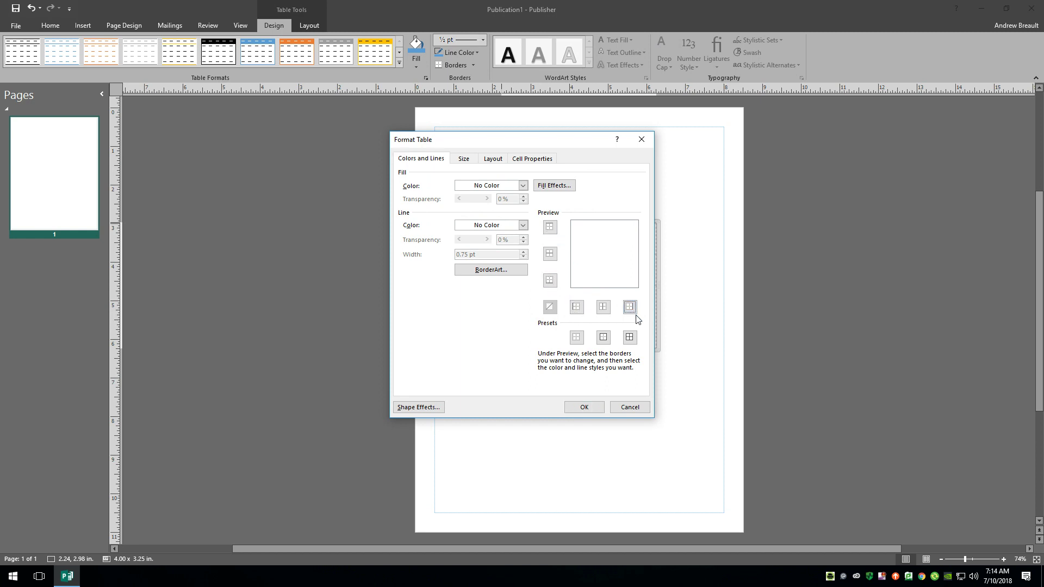
{"action": "left_click", "coordinate": [604, 307]}
{"action": "left_click", "coordinate": [550, 254]}
Step: Make the inside borders black with 1 pt width and apply them
{"action": "left_click", "coordinate": [522, 225]}
{"action": "left_click", "coordinate": [461, 249]}
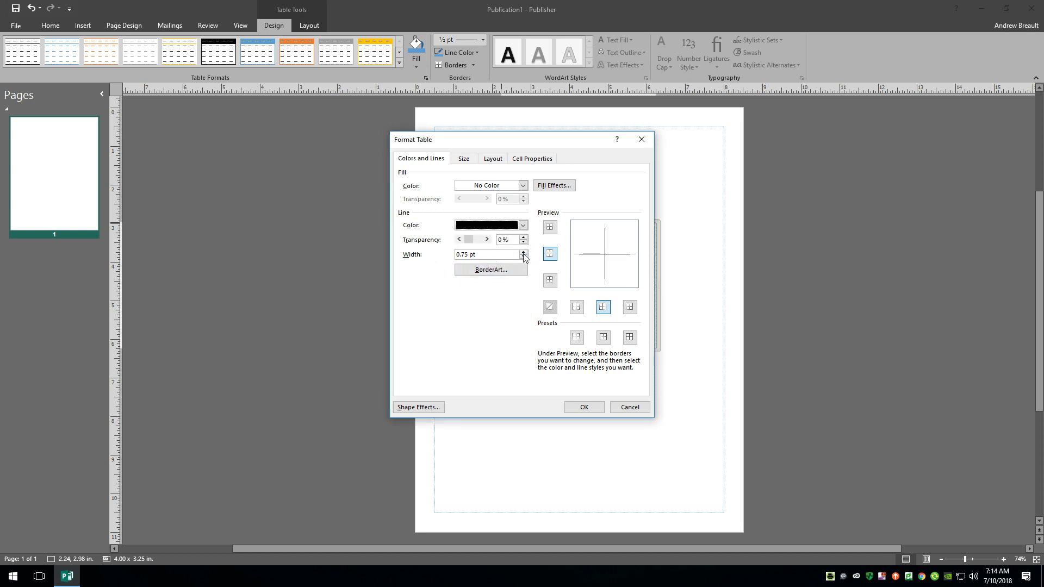
{"action": "left_click", "coordinate": [524, 252]}
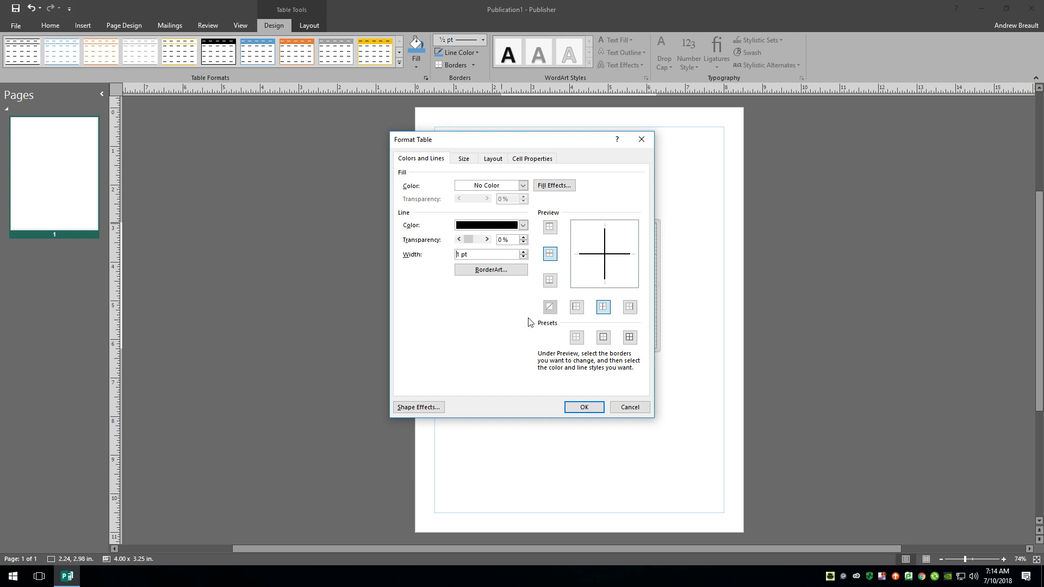
{"action": "left_click", "coordinate": [584, 408]}
{"action": "left_click", "coordinate": [848, 280]}
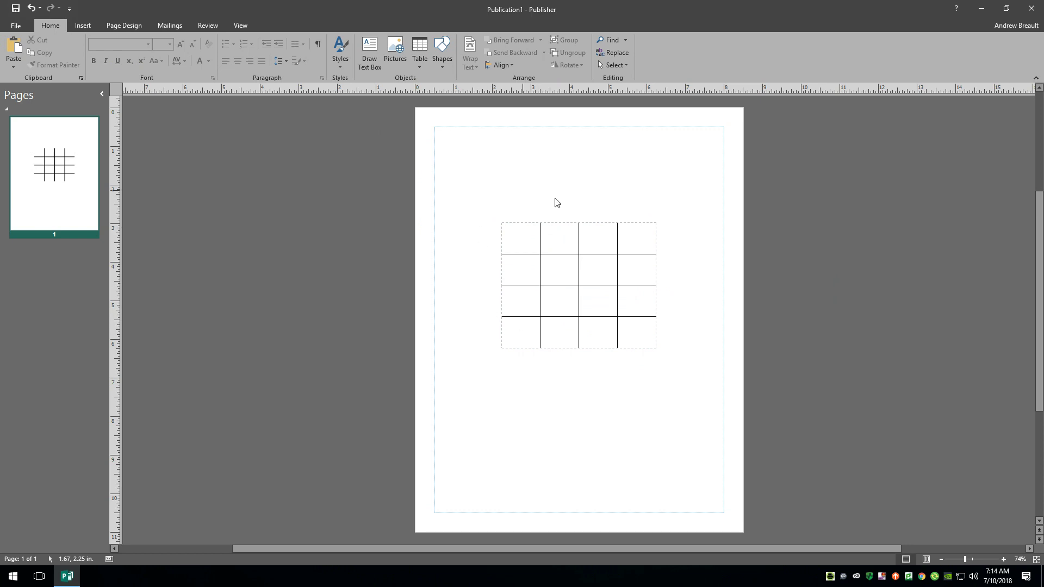
Step: Draw a 4 x 3.25 in rounded rectangle over the table and adjust its corner curve
{"action": "left_click", "coordinate": [442, 59]}
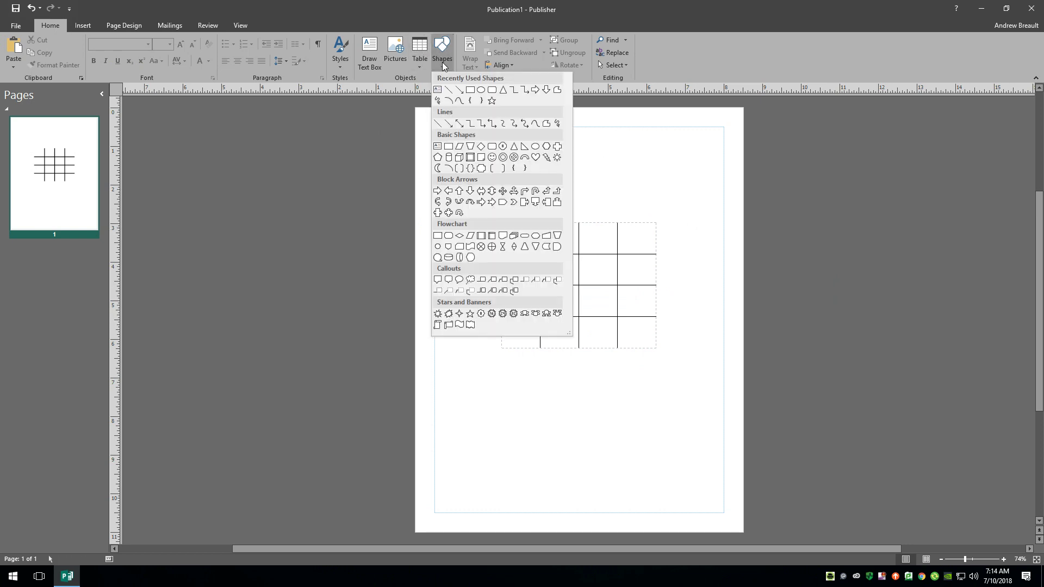
{"action": "left_click", "coordinate": [492, 91]}
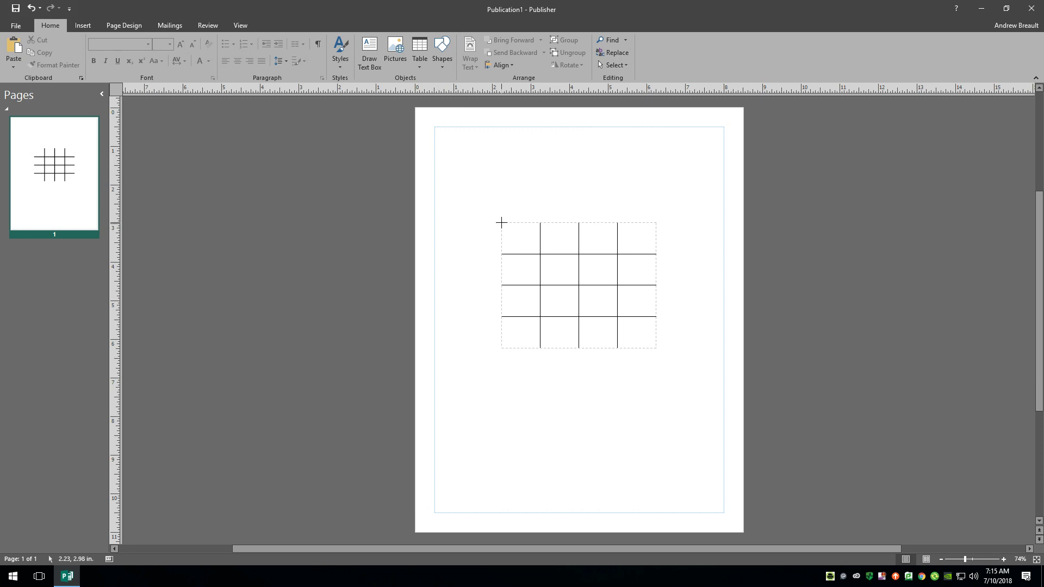
{"action": "left_click_drag", "start_coordinate": [501, 222], "coordinate": [656, 348]}
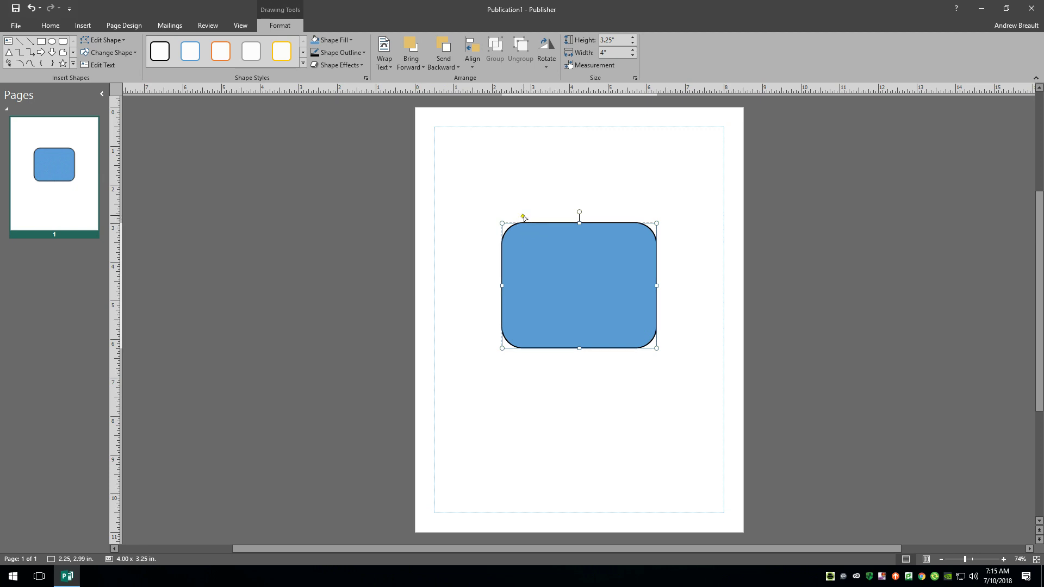
{"action": "left_click_drag", "start_coordinate": [523, 217], "coordinate": [564, 217]}
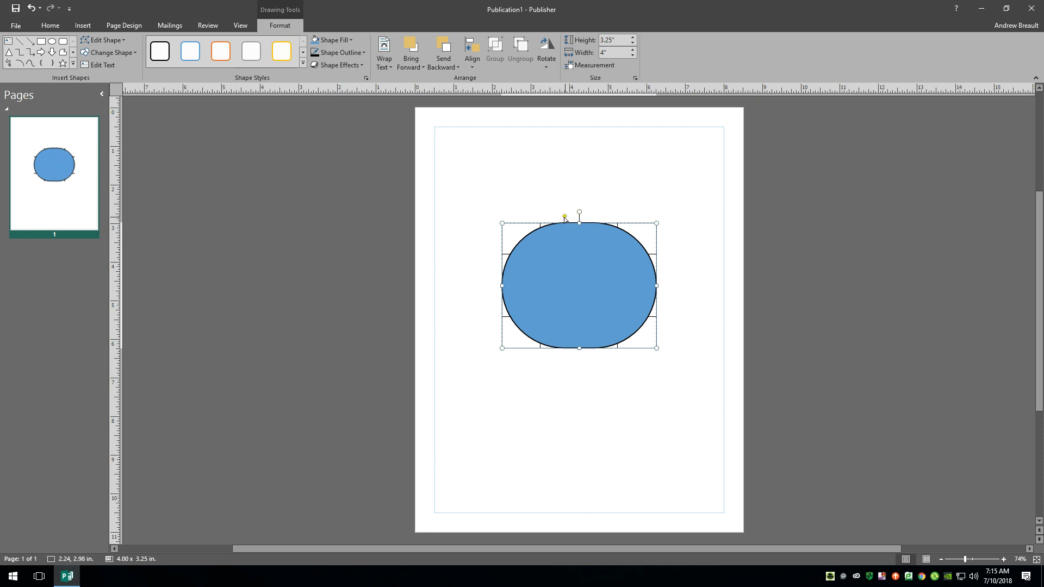
{"action": "left_click_drag", "start_coordinate": [565, 219], "coordinate": [513, 218]}
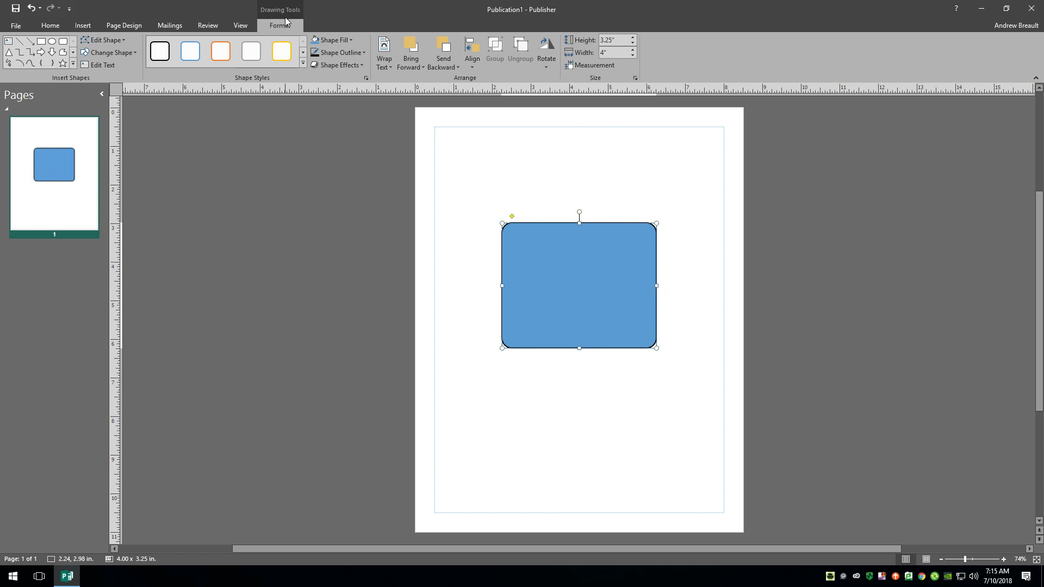
Step: Set the rounded rectangle to No Fill with a 1 pt outline weight
{"action": "left_click", "coordinate": [351, 39]}
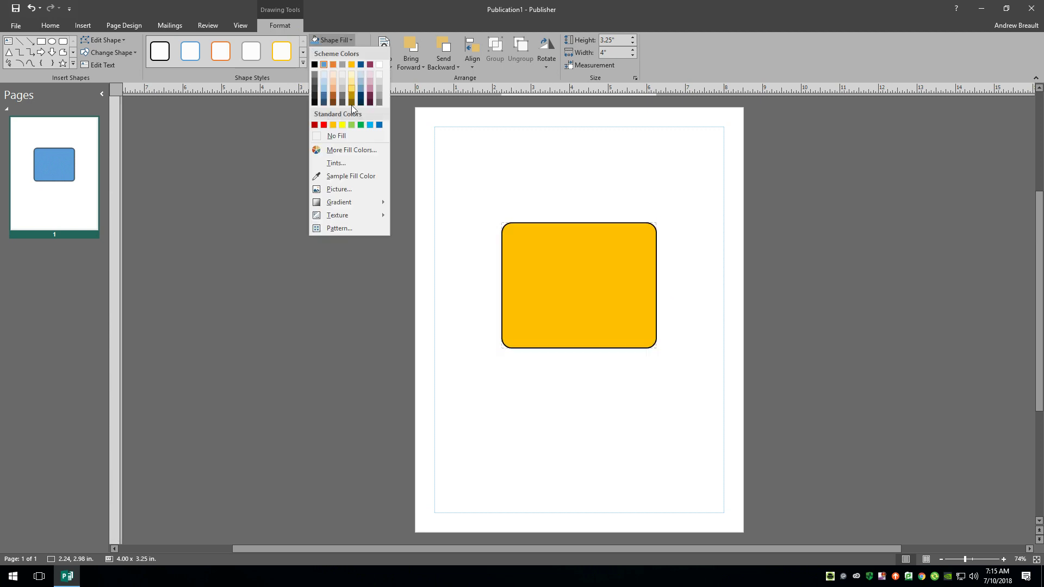
{"action": "left_click", "coordinate": [346, 138]}
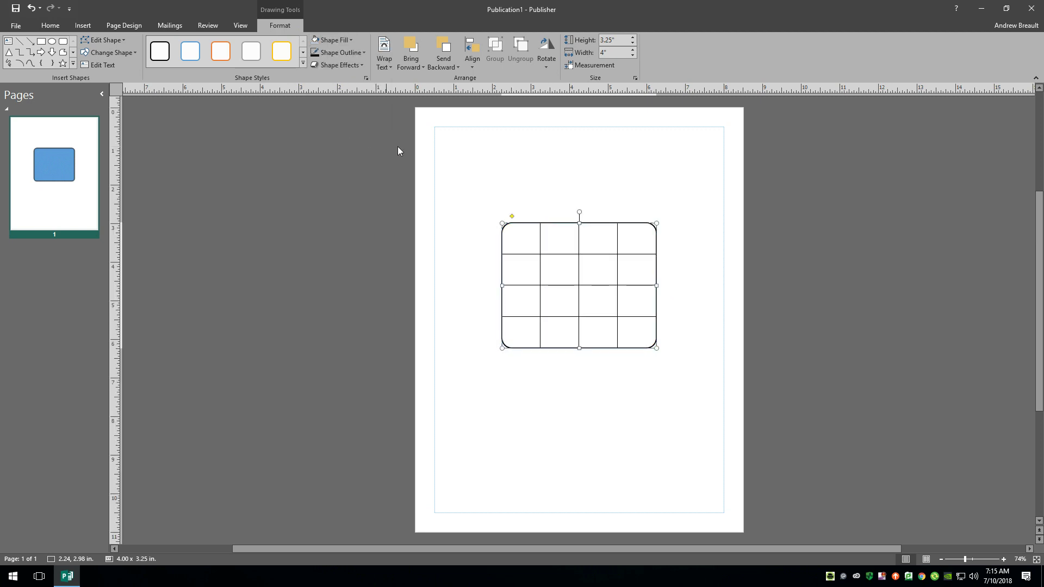
{"action": "left_click", "coordinate": [361, 54]}
{"action": "mouse_move", "coordinate": [371, 203]}
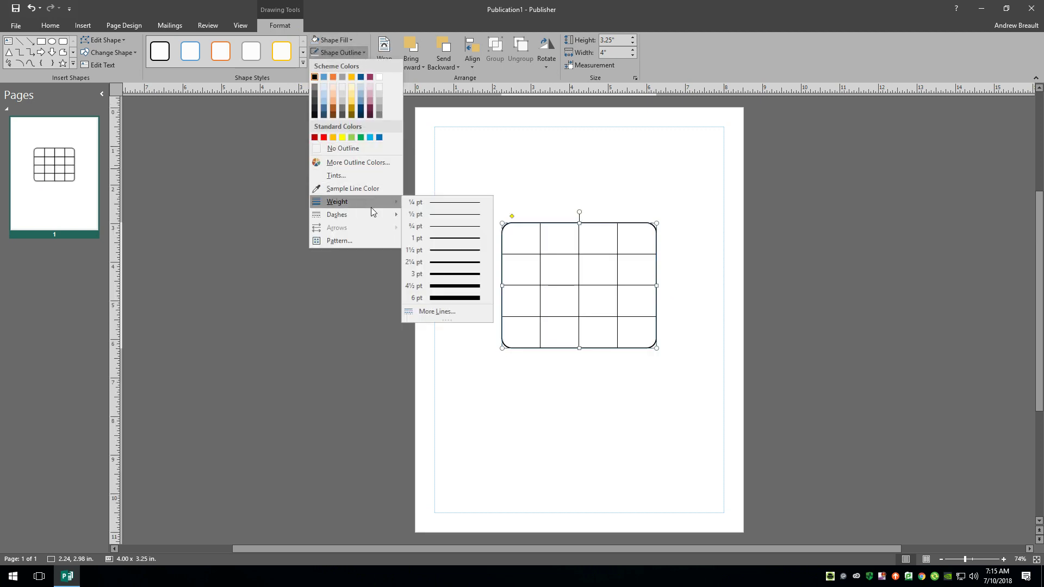
{"action": "left_click", "coordinate": [441, 239]}
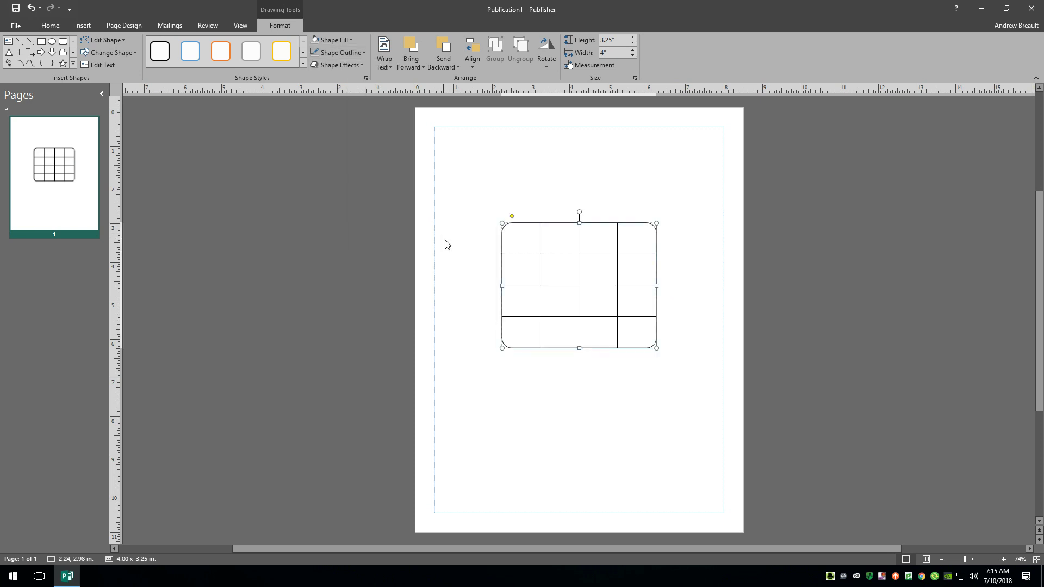
{"action": "left_click", "coordinate": [459, 278]}
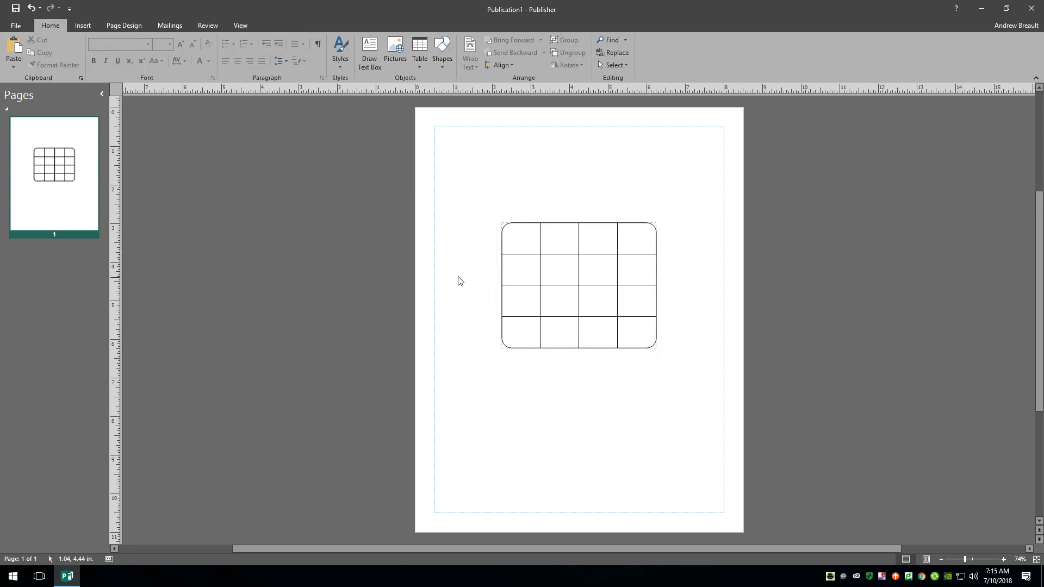
Step: Send the rounded rectangle backward behind the table
{"action": "left_click", "coordinate": [525, 234]}
{"action": "right_click", "coordinate": [525, 234]}
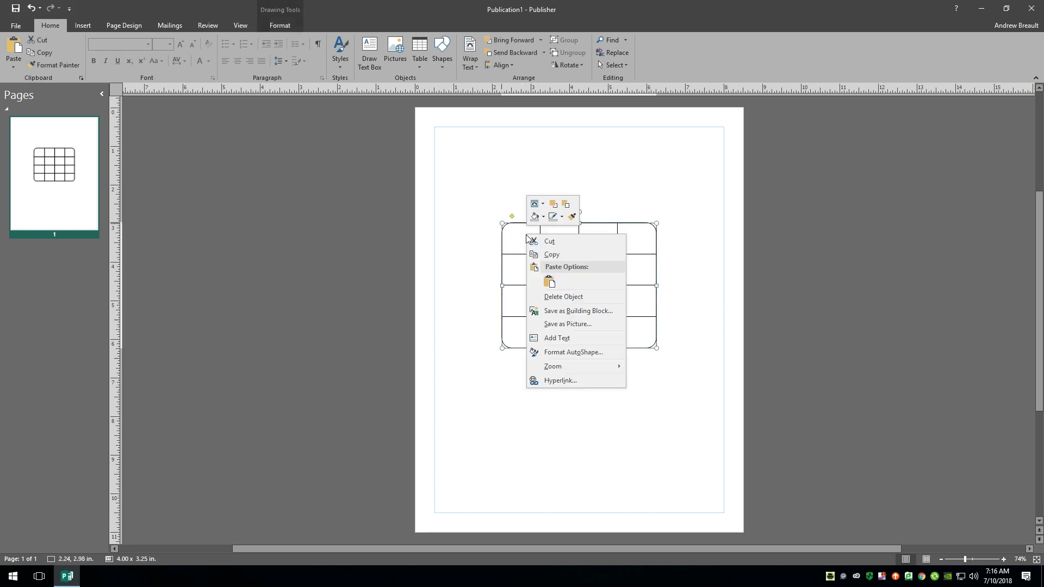
{"action": "left_click", "coordinate": [568, 211]}
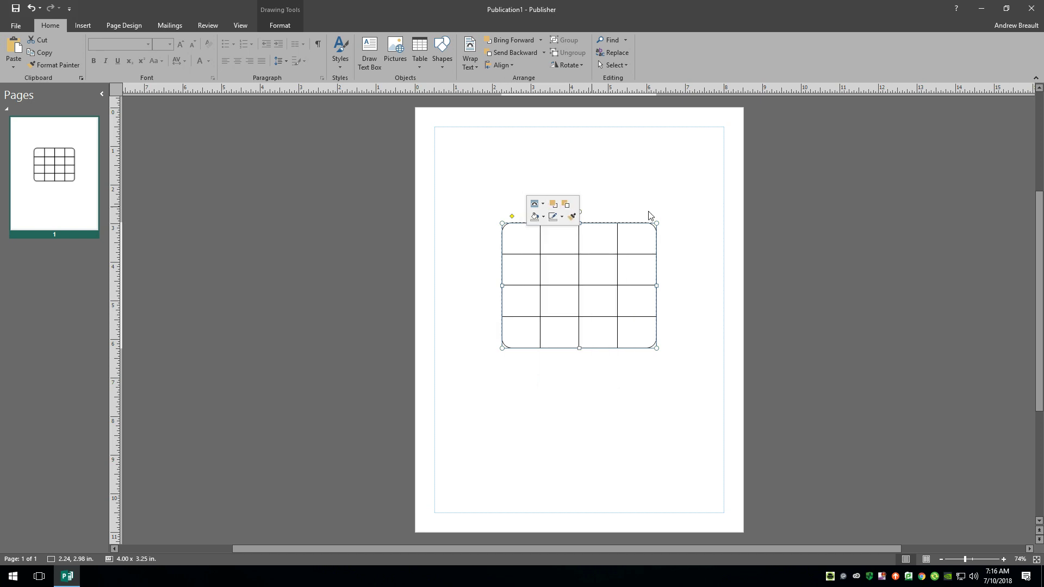
{"action": "left_click", "coordinate": [759, 228]}
Step: Place the cursor in the first table cell and Tab through the cells
{"action": "left_click", "coordinate": [514, 240]}
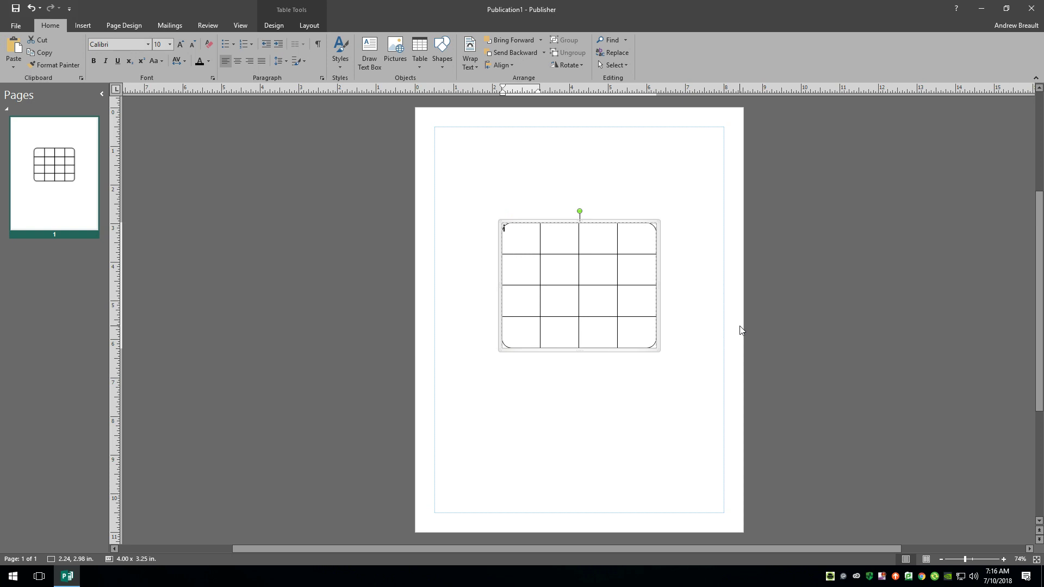
{"action": "key", "text": "Tab"}
{"action": "key", "text": "Tab"}
{"action": "key", "text": "Tab"}
{"action": "key", "text": "Tab"}
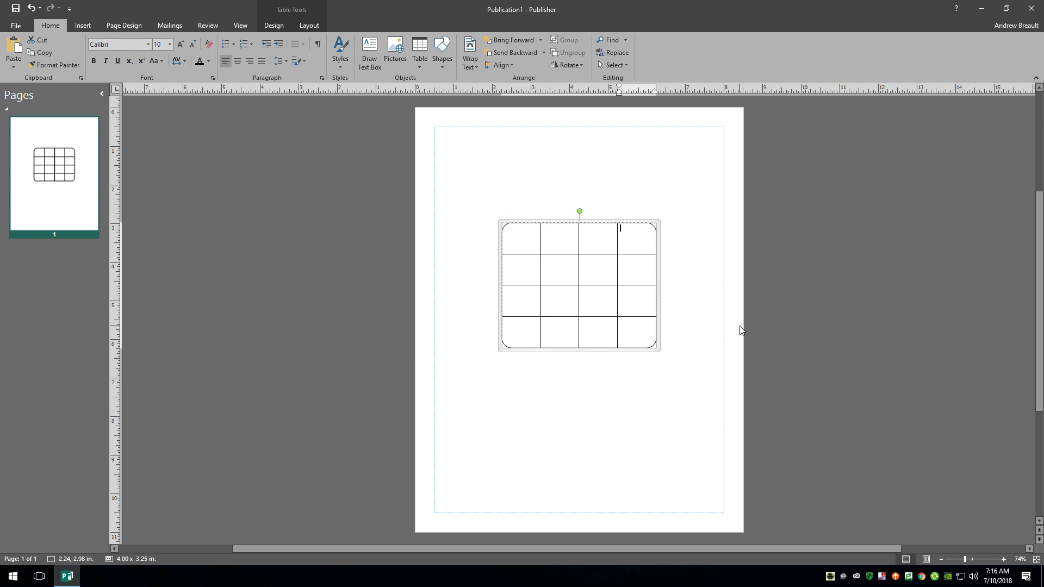
{"action": "key", "text": "Tab"}
{"action": "key", "text": "Tab"}
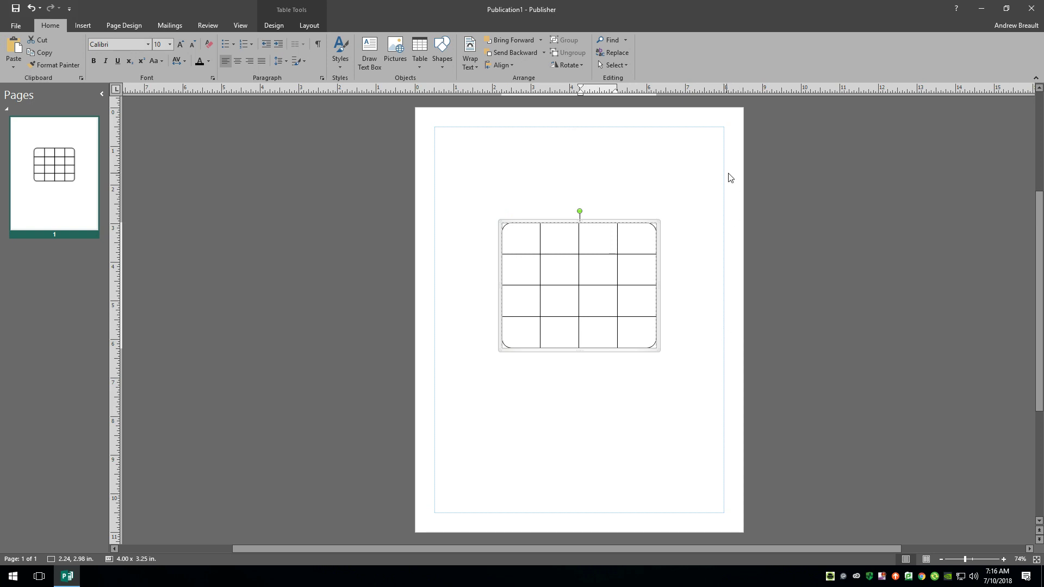
{"action": "left_click", "coordinate": [914, 297]}
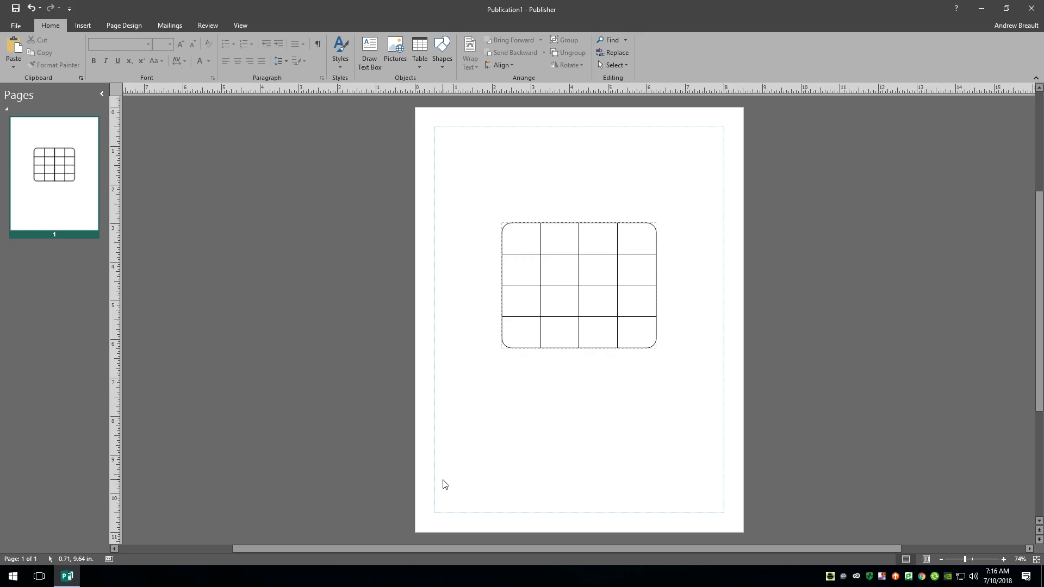
Step: Open the Print view with Ctrl+P to preview the rounded table grid
{"action": "key", "text": "ctrl+p"}
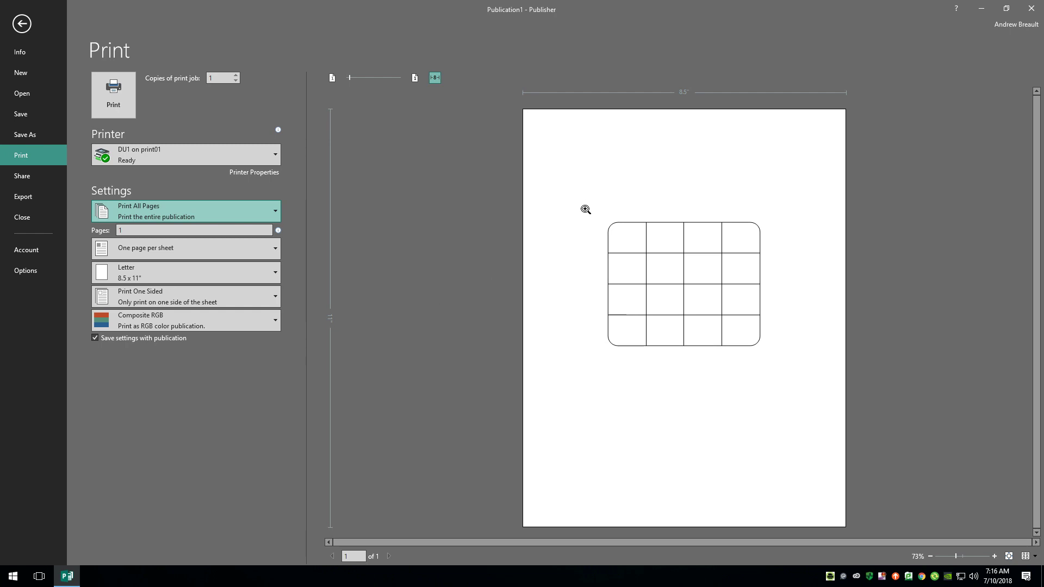
{"action": "mouse_move", "coordinate": [174, 149]}
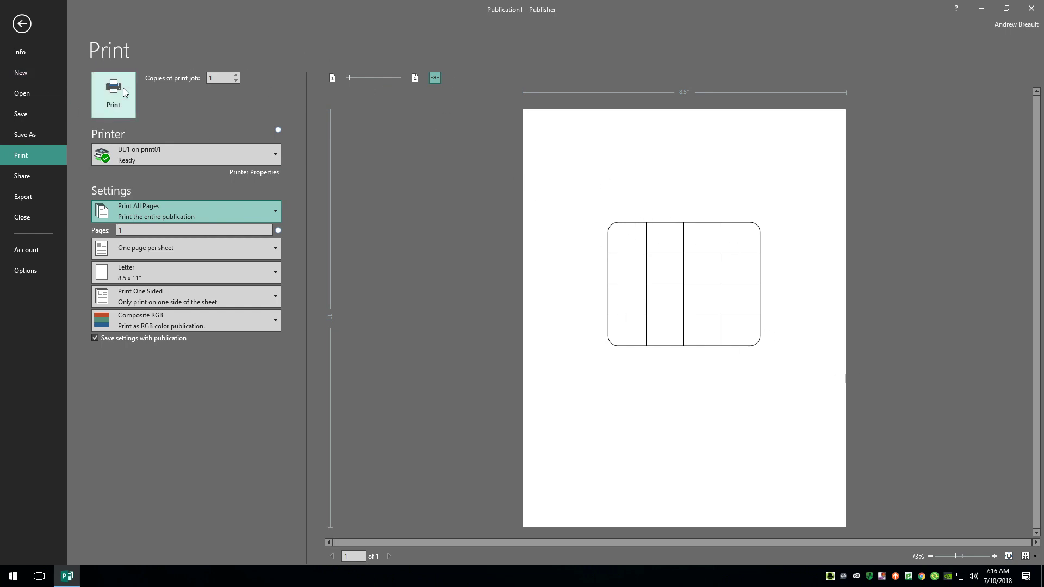
Step: Return to the page and undo changes to remove the rounded shape
{"action": "left_click", "coordinate": [21, 22]}
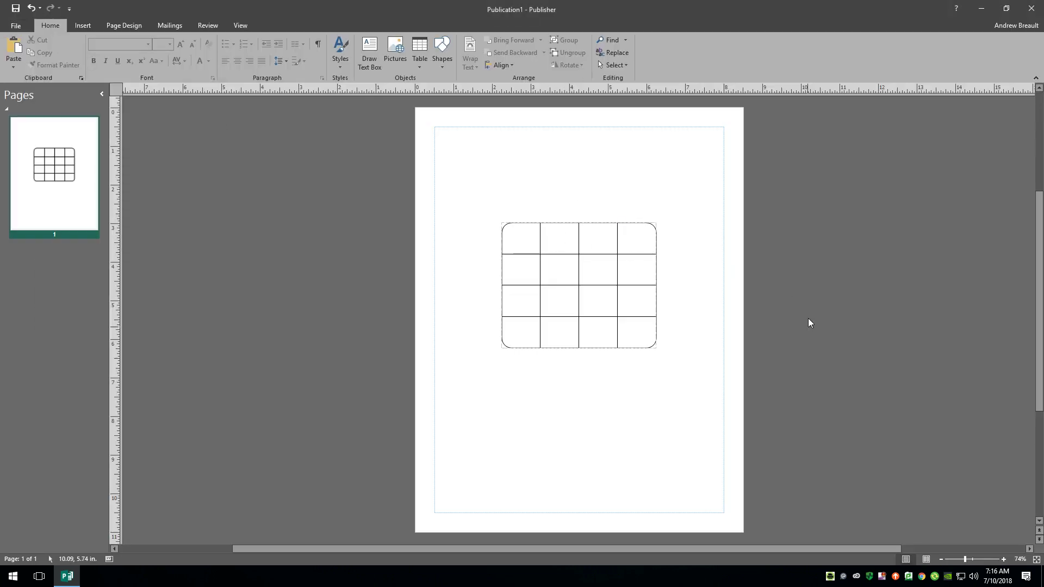
{"action": "key", "text": "ctrl+z"}
{"action": "key", "text": "ctrl+z"}
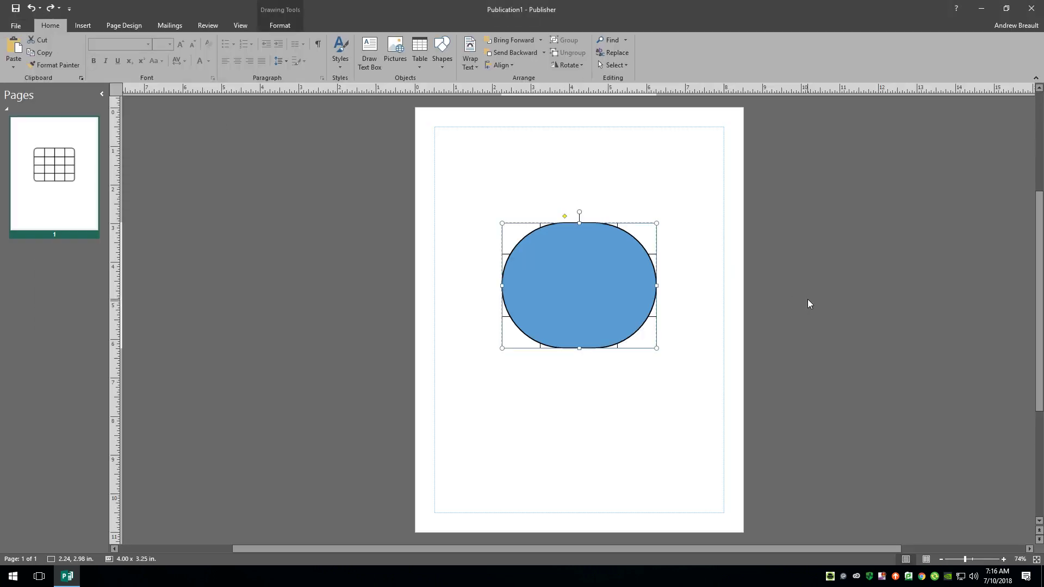
{"action": "key", "text": "ctrl+y"}
{"action": "key", "text": "ctrl+y"}
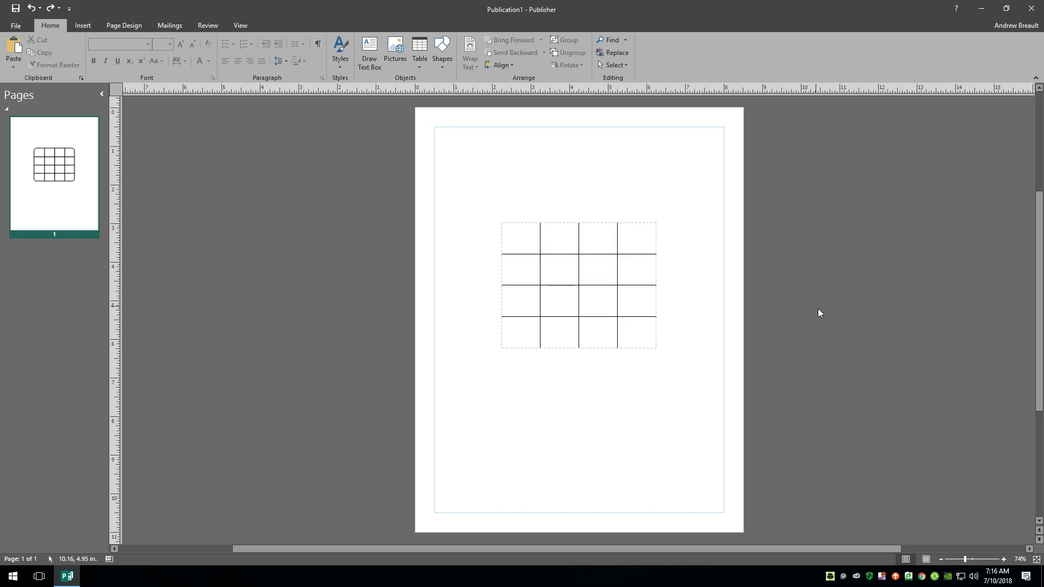
Step: Resize the table across the margins to 7.50 x 6.25 in
{"action": "left_click", "coordinate": [547, 257]}
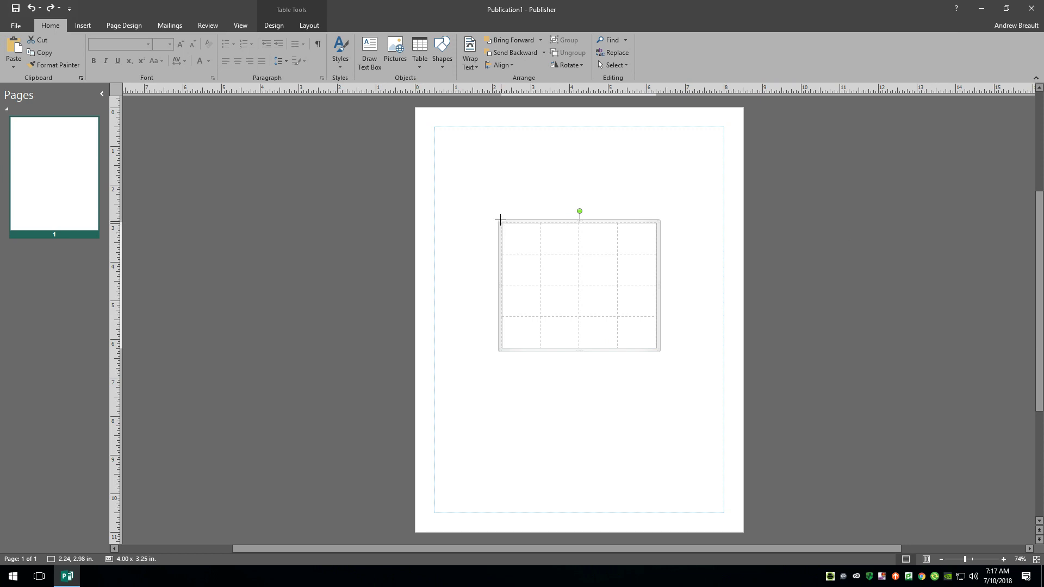
{"action": "left_click_drag", "start_coordinate": [498, 221], "coordinate": [434, 152]}
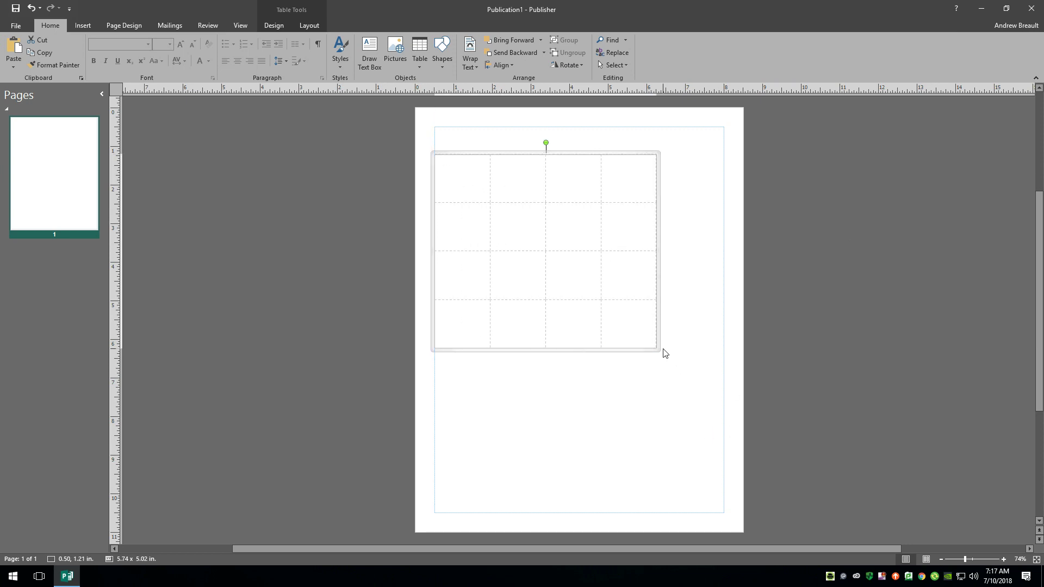
{"action": "left_click_drag", "start_coordinate": [657, 349], "coordinate": [724, 398]}
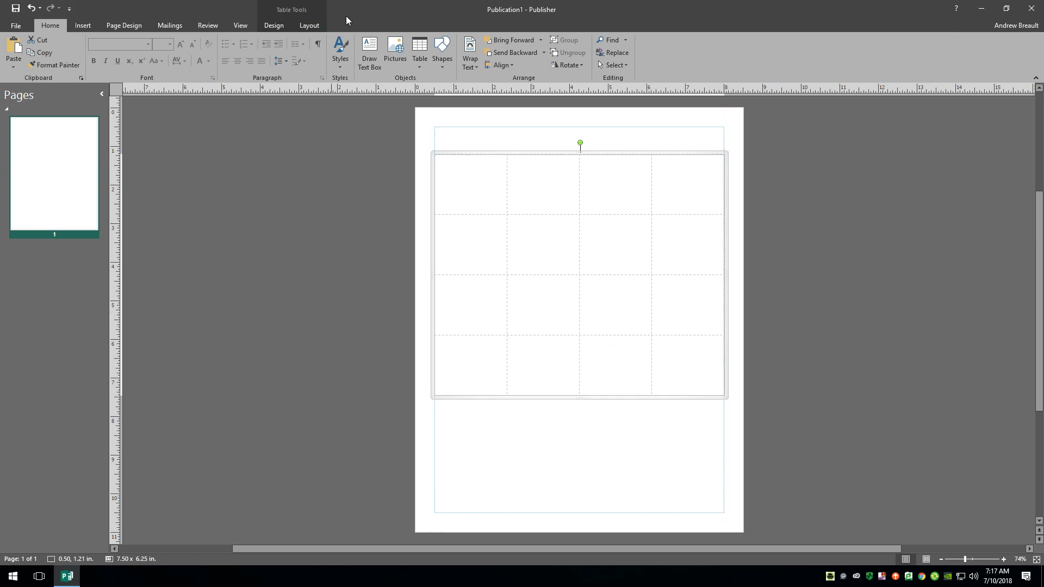
Step: Draw a 1.7 x 1.39 in rounded rectangle in the top-left cell and set it to No Fill
{"action": "left_click", "coordinate": [444, 64]}
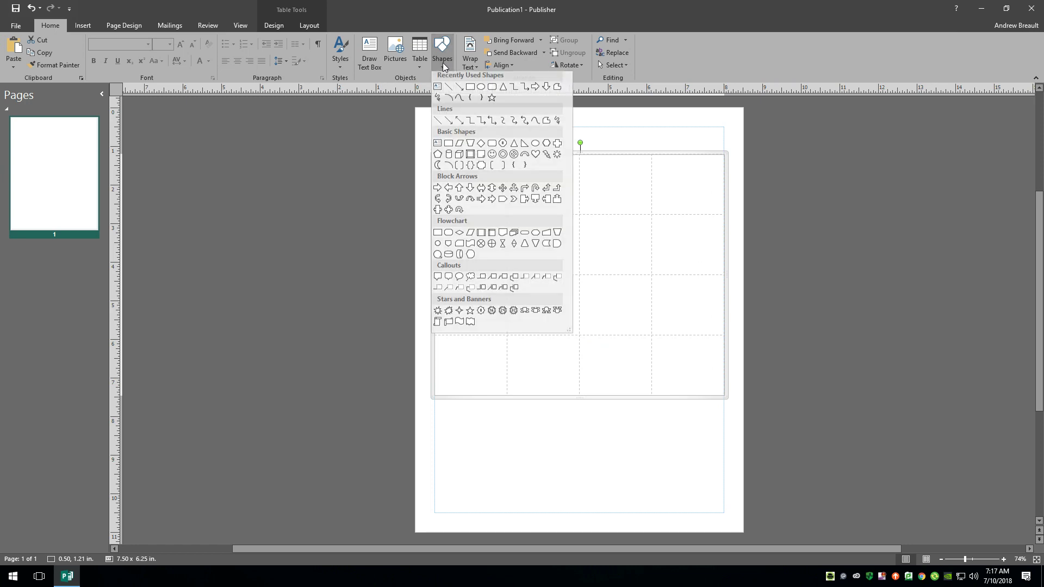
{"action": "left_click", "coordinate": [492, 90]}
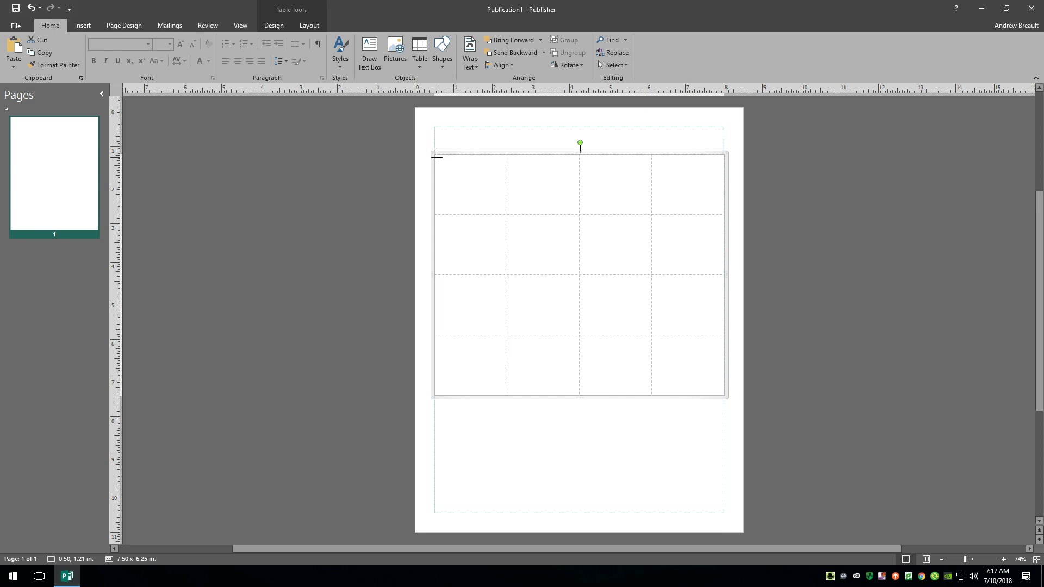
{"action": "left_click_drag", "start_coordinate": [438, 158], "coordinate": [505, 211]}
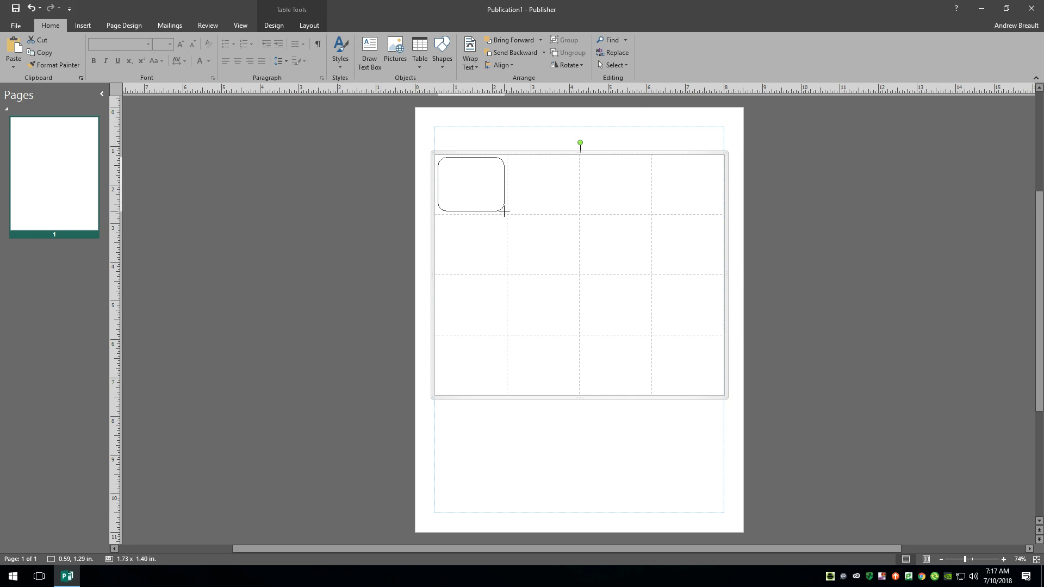
{"action": "left_click_drag", "start_coordinate": [504, 211], "coordinate": [504, 211]}
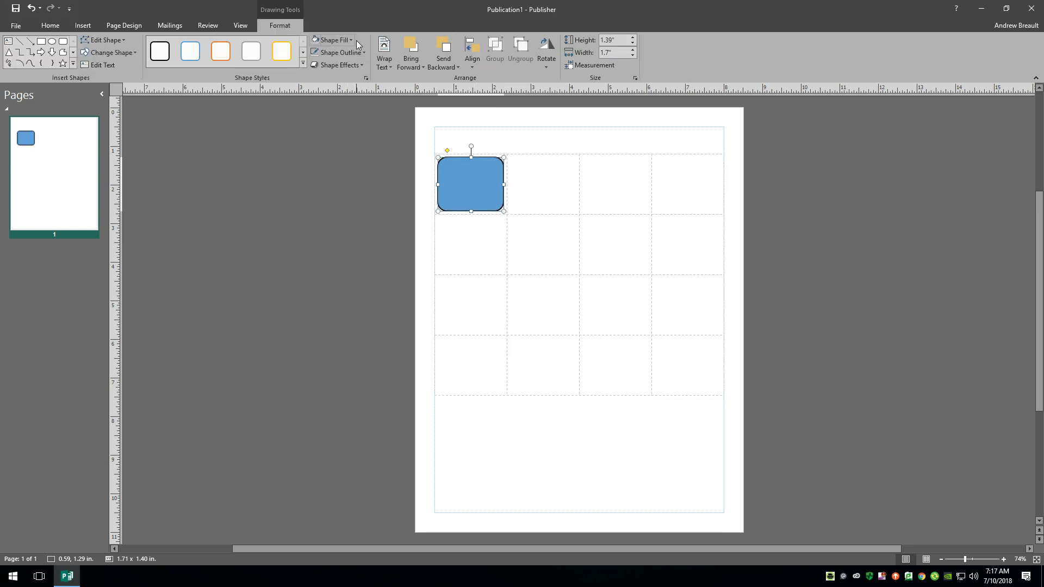
{"action": "left_click", "coordinate": [352, 40]}
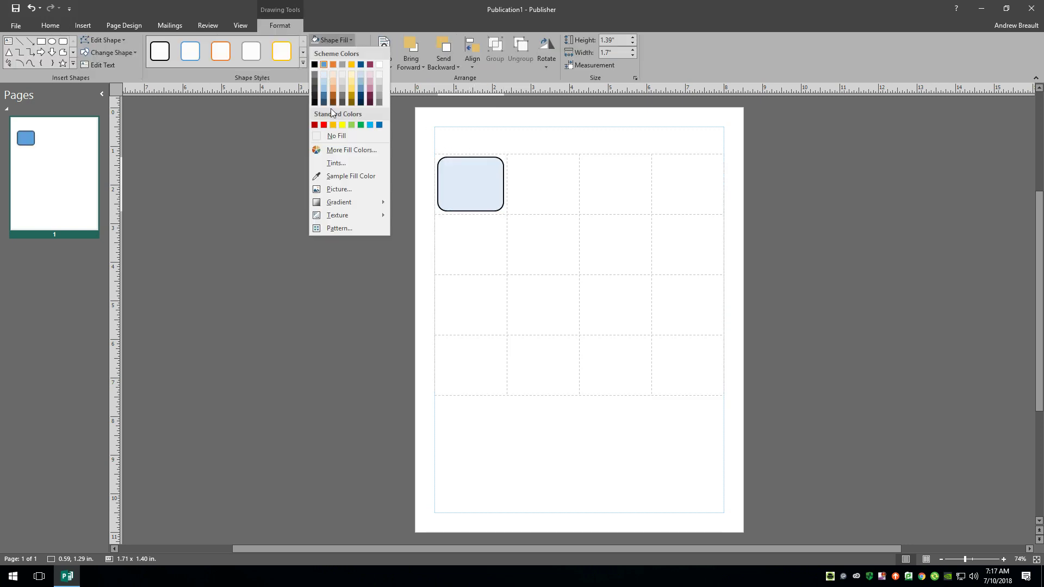
{"action": "left_click", "coordinate": [344, 138]}
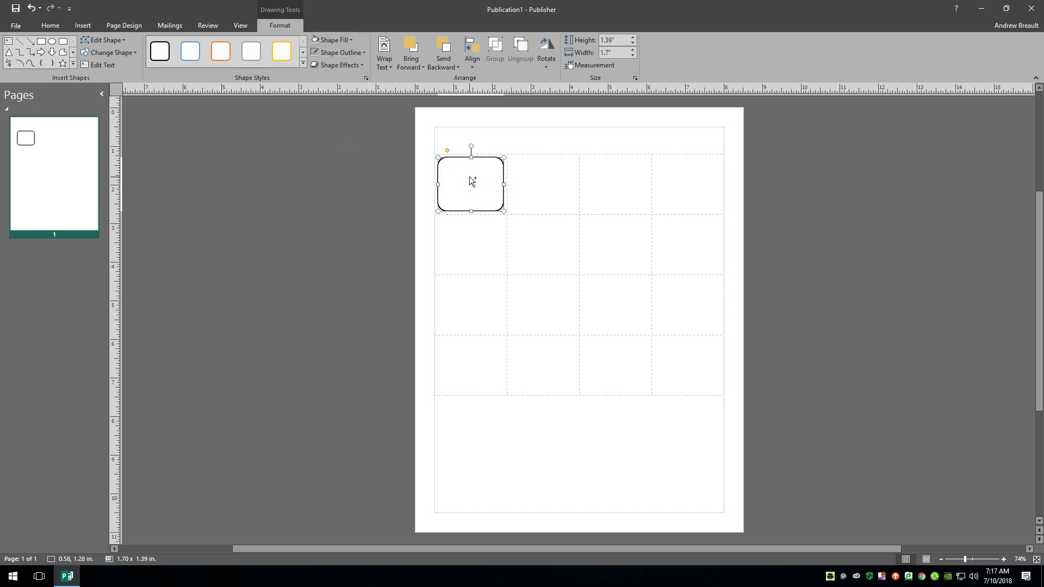
Step: Copy the rectangle across the first row, then duplicate that row into the rows below
{"action": "left_click_drag", "start_coordinate": [466, 184], "coordinate": [680, 184]}
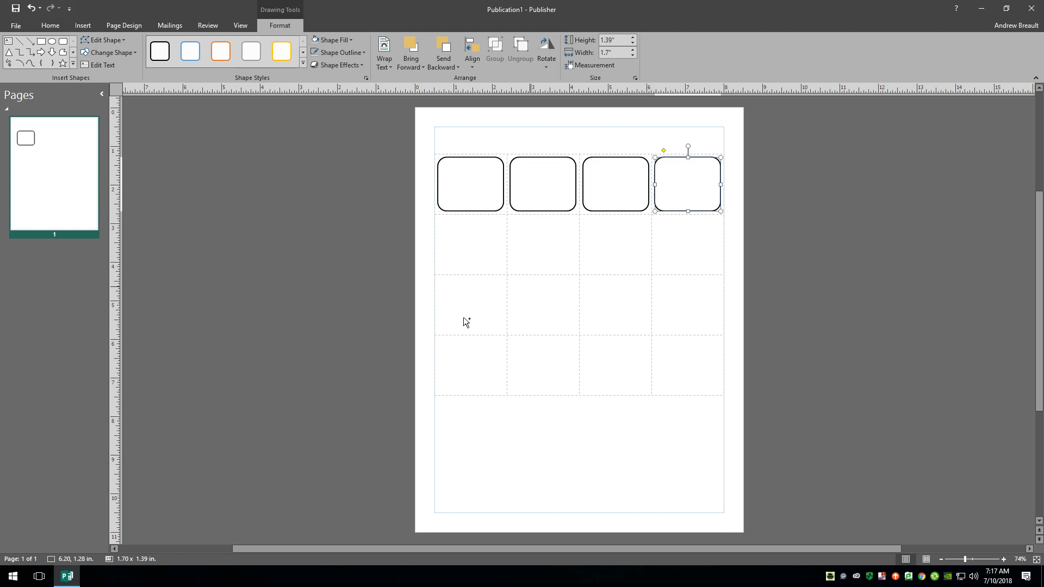
{"action": "left_click", "coordinate": [621, 180], "text": "shift"}
{"action": "left_click", "coordinate": [538, 193], "text": "shift"}
{"action": "left_click", "coordinate": [486, 183], "text": "shift"}
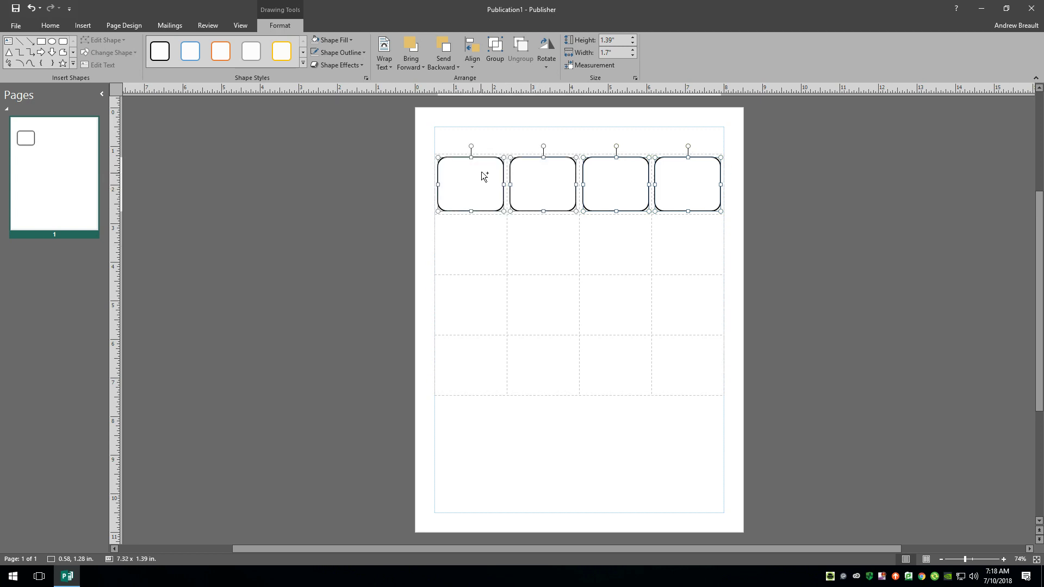
{"action": "left_click_drag", "start_coordinate": [482, 173], "coordinate": [494, 350]}
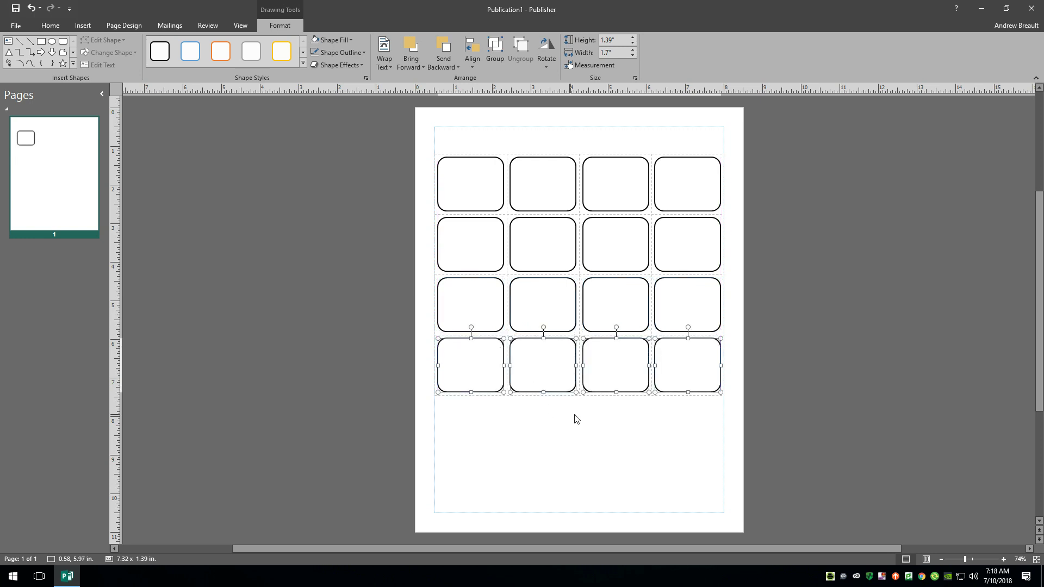
{"action": "left_click", "coordinate": [609, 470]}
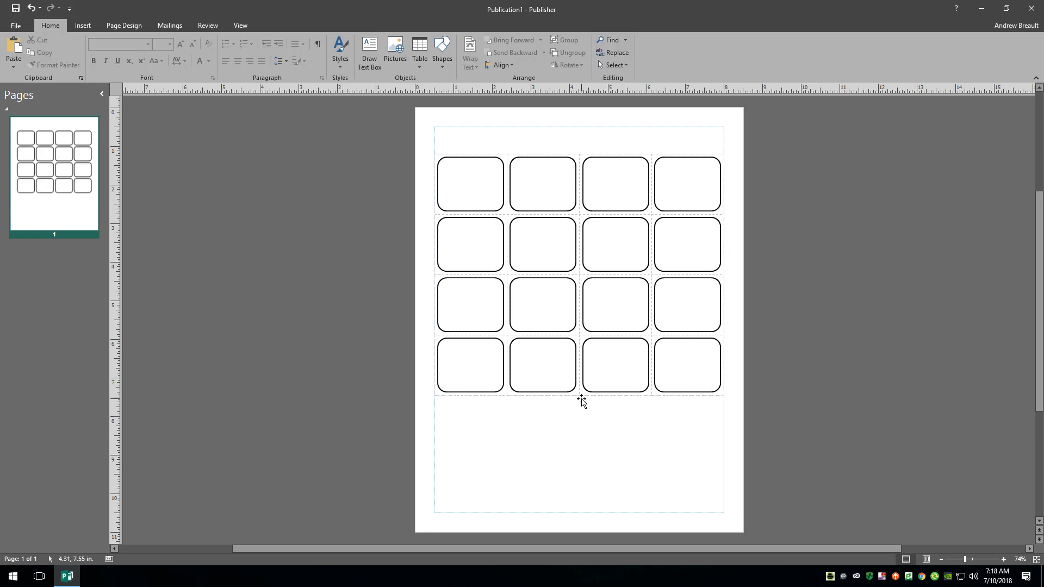
Step: Move the table in front of the rounded rectangles with Bring to Front, then reselect it
{"action": "left_click", "coordinate": [581, 399]}
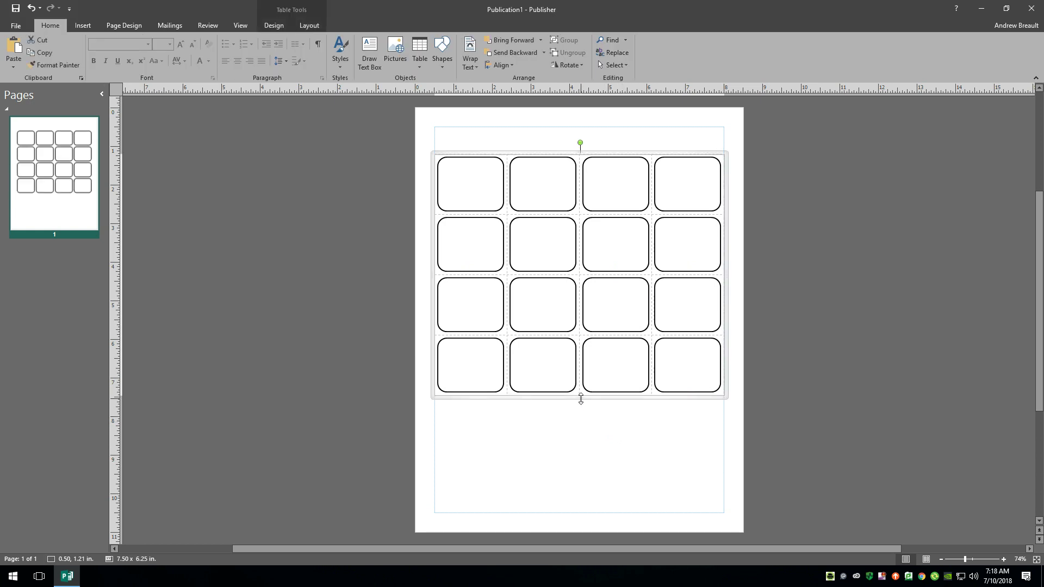
{"action": "right_click", "coordinate": [581, 398]}
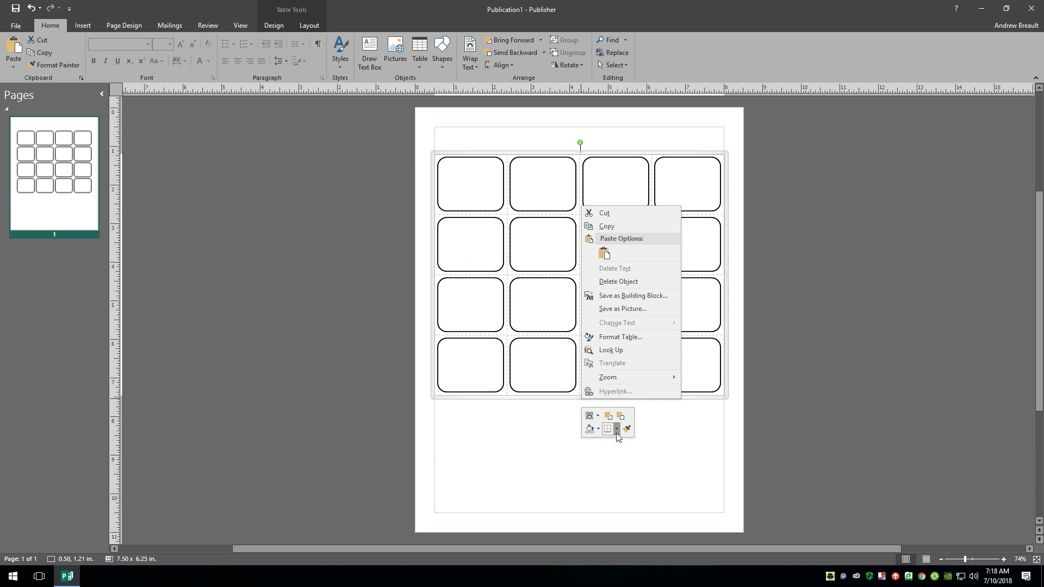
{"action": "left_click", "coordinate": [562, 401]}
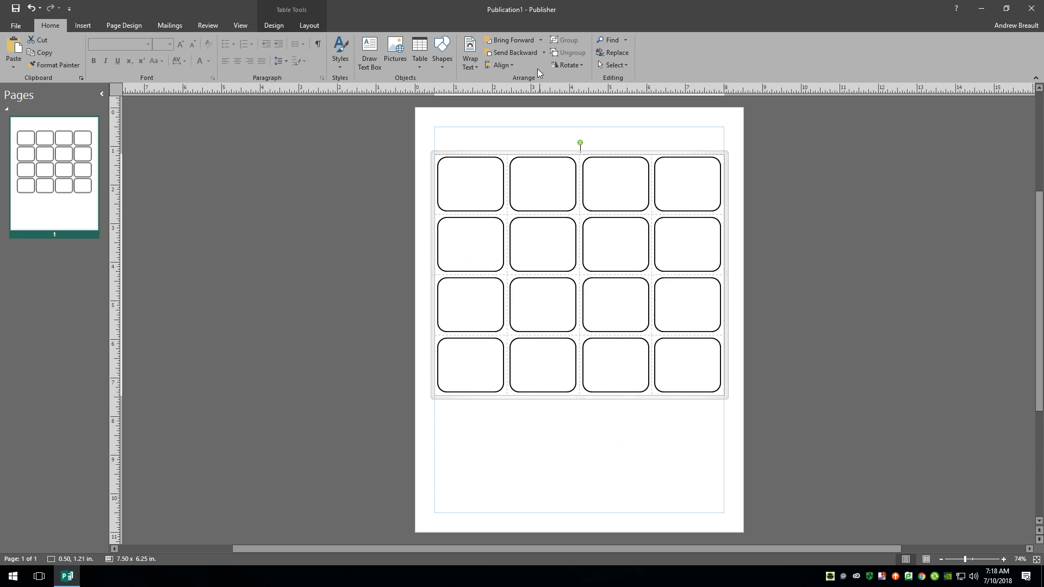
{"action": "left_click", "coordinate": [541, 41]}
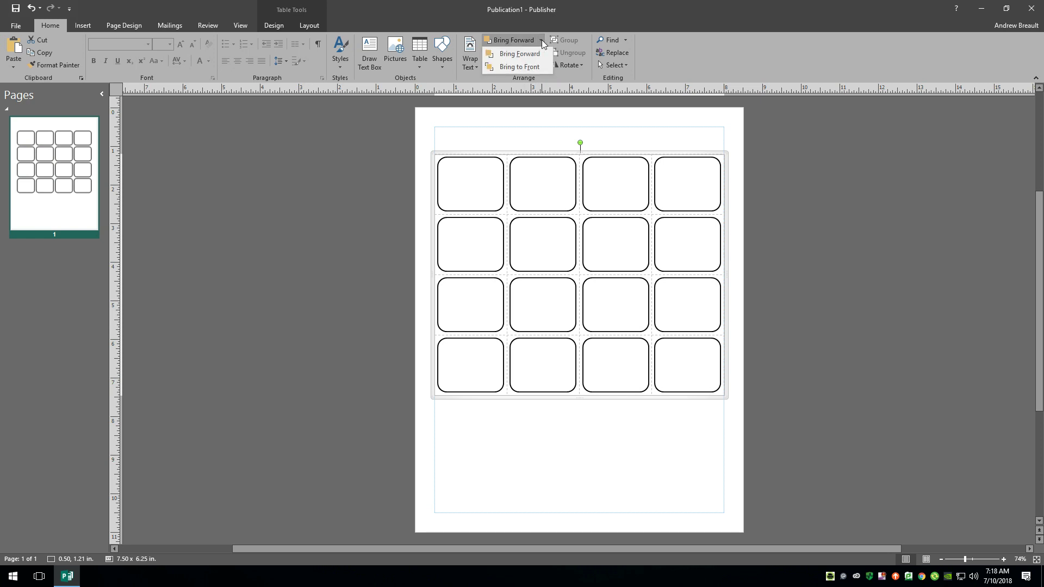
{"action": "left_click", "coordinate": [519, 66]}
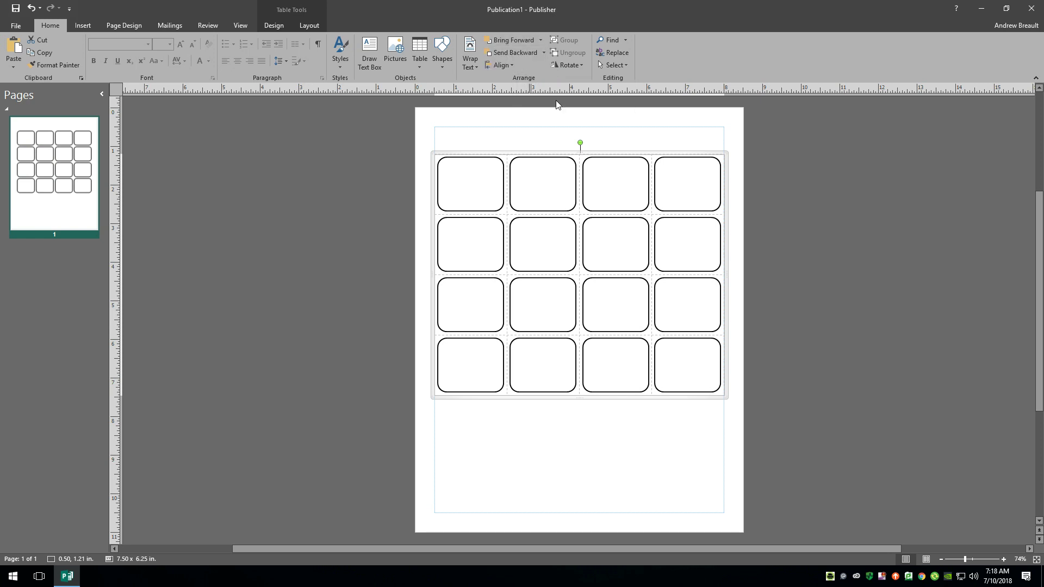
{"action": "left_click", "coordinate": [890, 244]}
{"action": "left_click", "coordinate": [464, 183]}
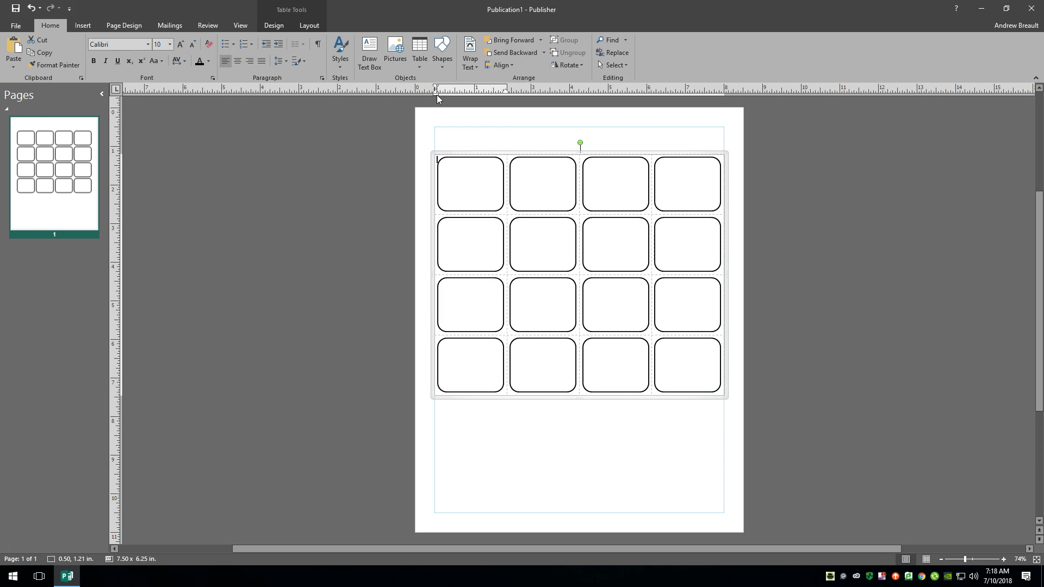
Step: Nudge the top-left cell's left indent, place and leave the cursor there, then deselect the table
{"action": "left_click_drag", "start_coordinate": [435, 95], "coordinate": [442, 94]}
{"action": "left_click", "coordinate": [450, 168]}
{"action": "left_click", "coordinate": [505, 154]}
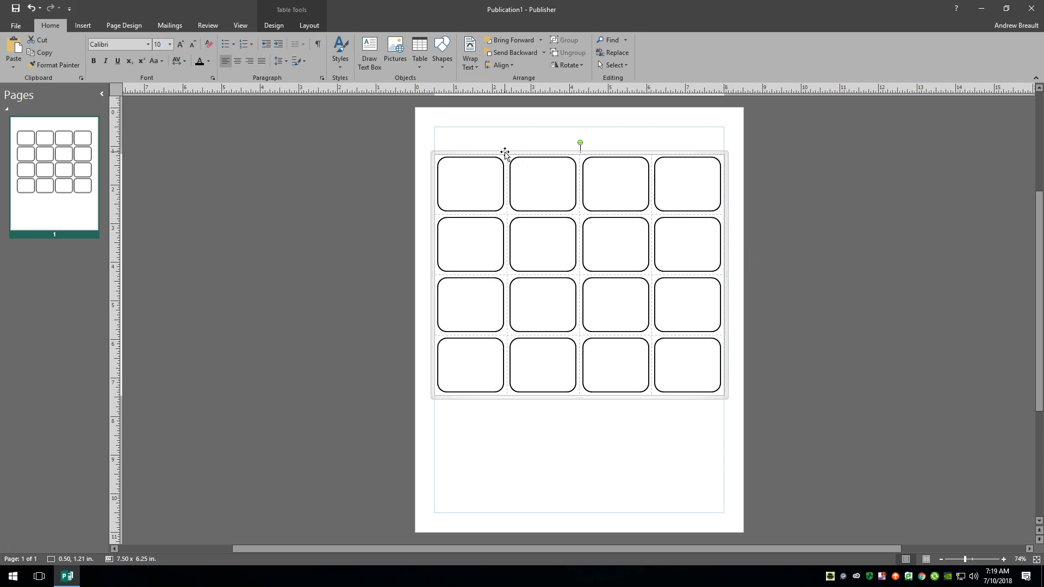
{"action": "left_click", "coordinate": [819, 132]}
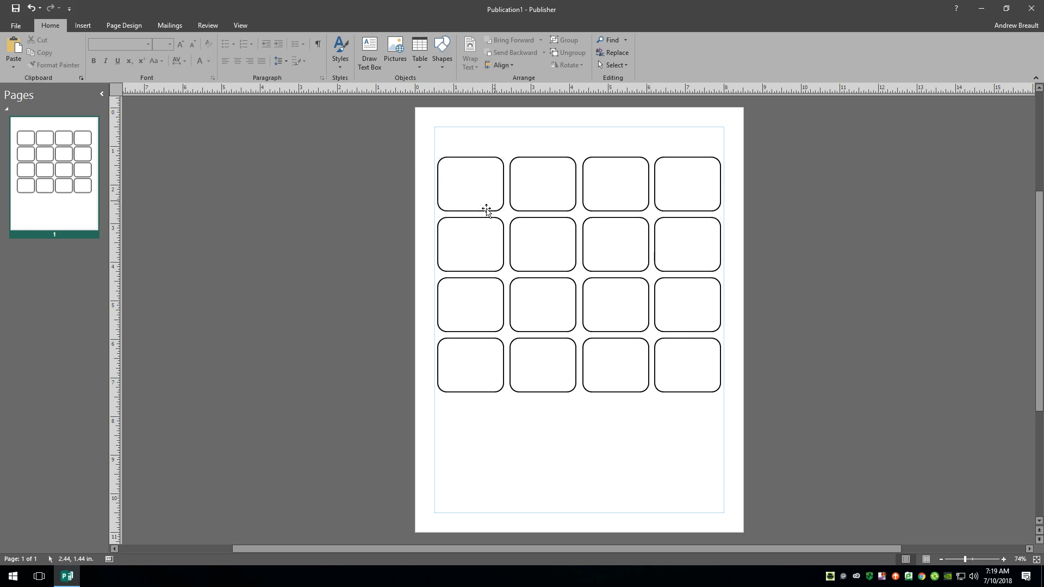
Step: Draw a 1.41 x 1.20 in text box inside the top-left rounded rectangle
{"action": "left_click", "coordinate": [369, 55]}
{"action": "left_click_drag", "start_coordinate": [442, 162], "coordinate": [500, 211]}
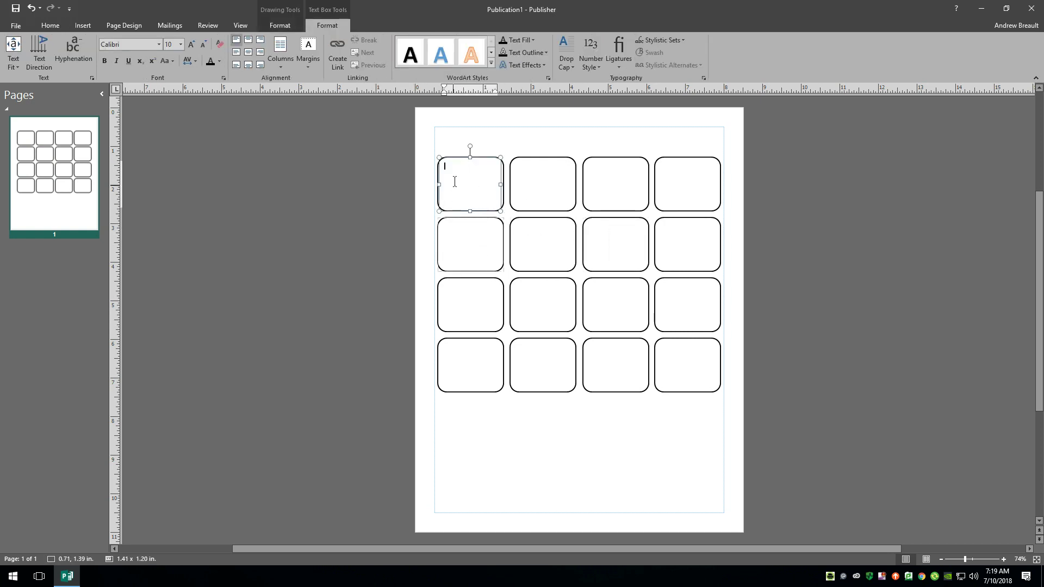